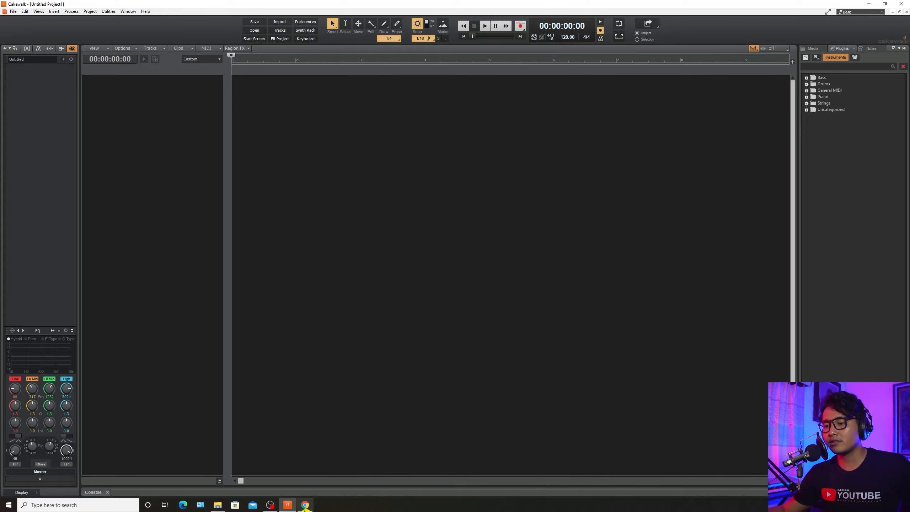
# Switch to Chrome to view the Sitala download page on decomposer.de, and return to Cakewalk.
pyautogui.click(305, 506)
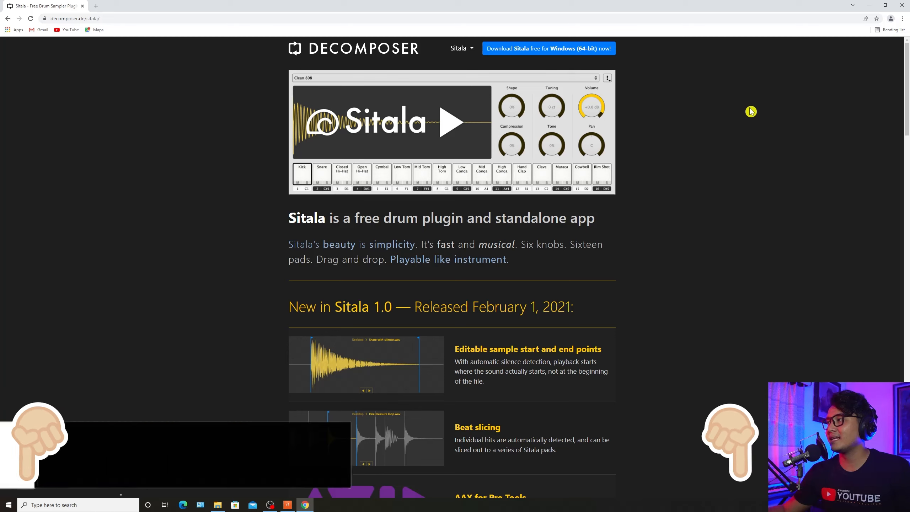
pyautogui.click(870, 5)
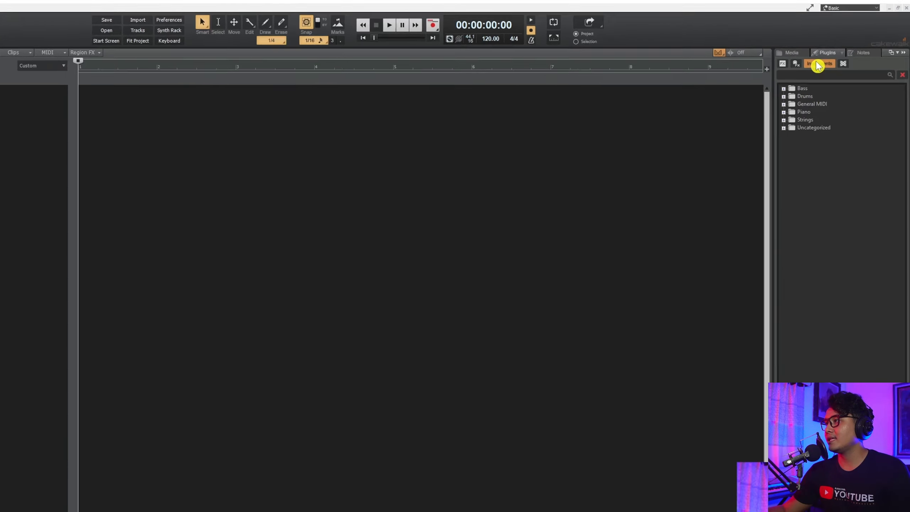
# Insert the Sitala drum plugin from the Uncategorized instruments into the project as a simple instrument track.
pyautogui.rightClick(817, 63)
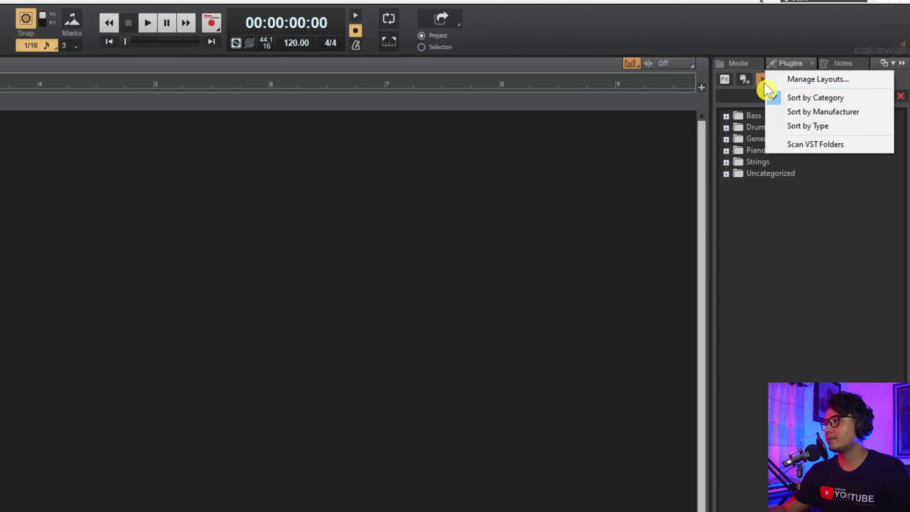
pyautogui.click(768, 95)
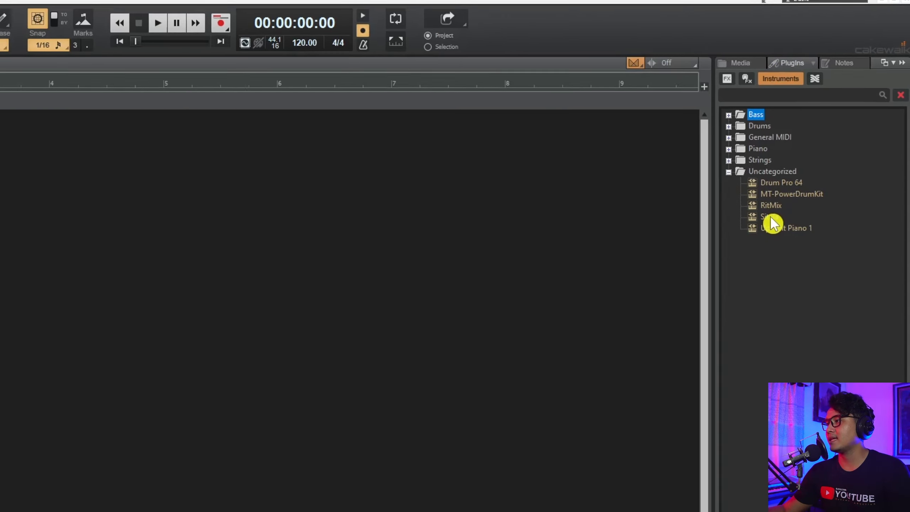
pyautogui.moveTo(769, 219); pyautogui.dragTo(183, 116)
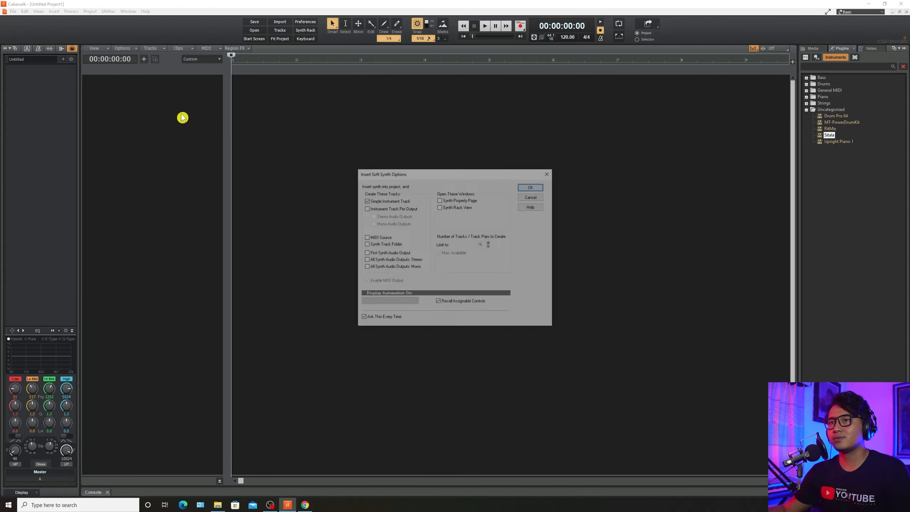
pyautogui.click(540, 187)
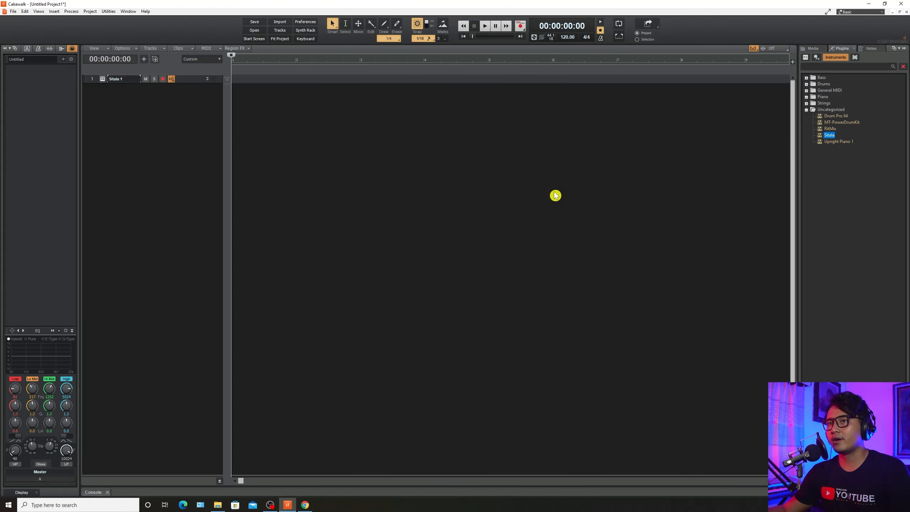
# Increase the height of the Sitala track and bring up its plugin window over the arrangement.
pyautogui.click(193, 82)
pyautogui.moveTo(189, 83); pyautogui.dragTo(176, 163)
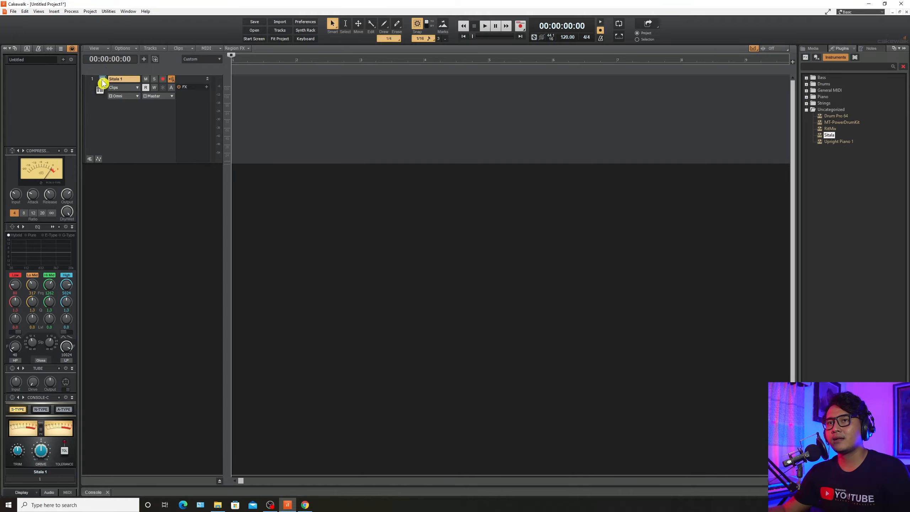
pyautogui.moveTo(196, 5); pyautogui.dragTo(468, 89)
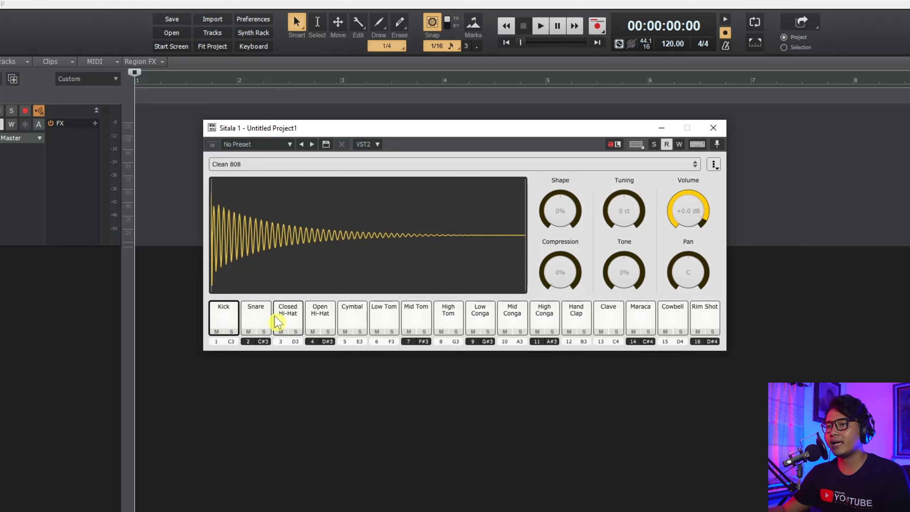
# Audition the pads of Sitala's Clean 808 kit from Kick to Rim Shot and back, and close the plugin window.
pyautogui.click(227, 320)
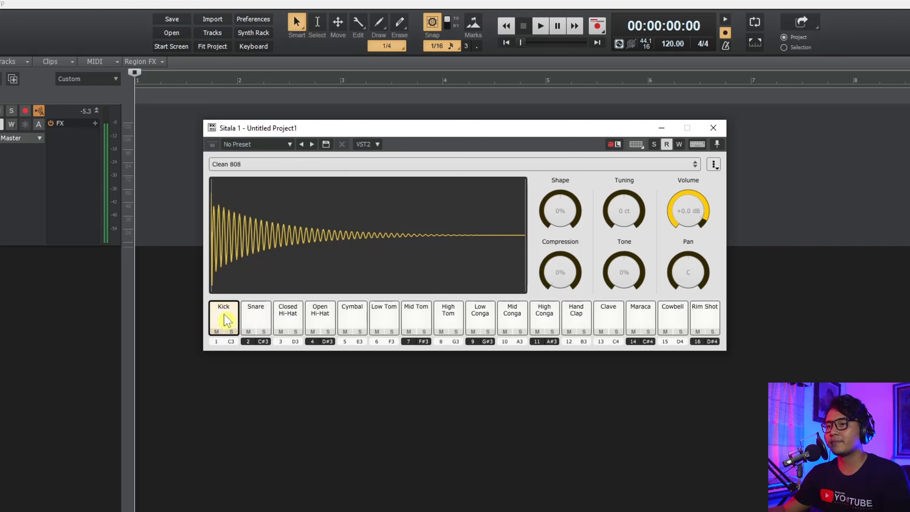
pyautogui.click(264, 325)
pyautogui.click(299, 316)
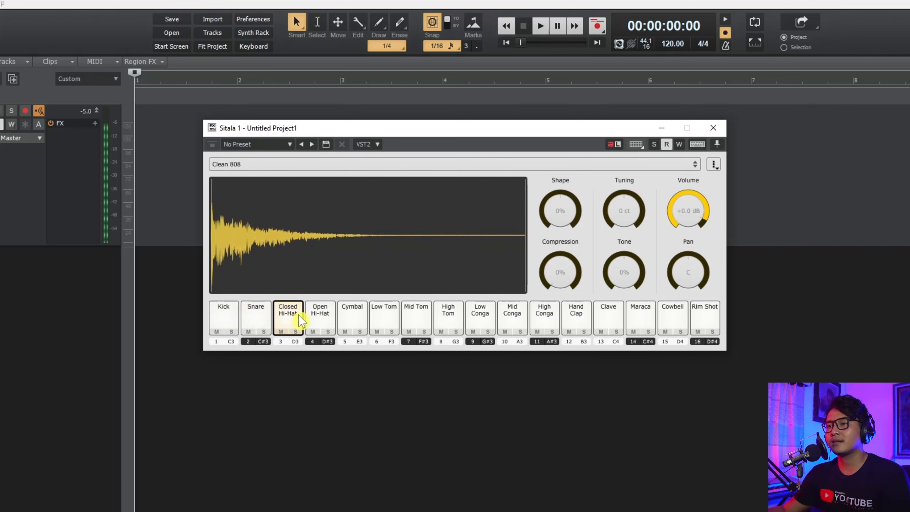
pyautogui.click(322, 313)
pyautogui.click(352, 314)
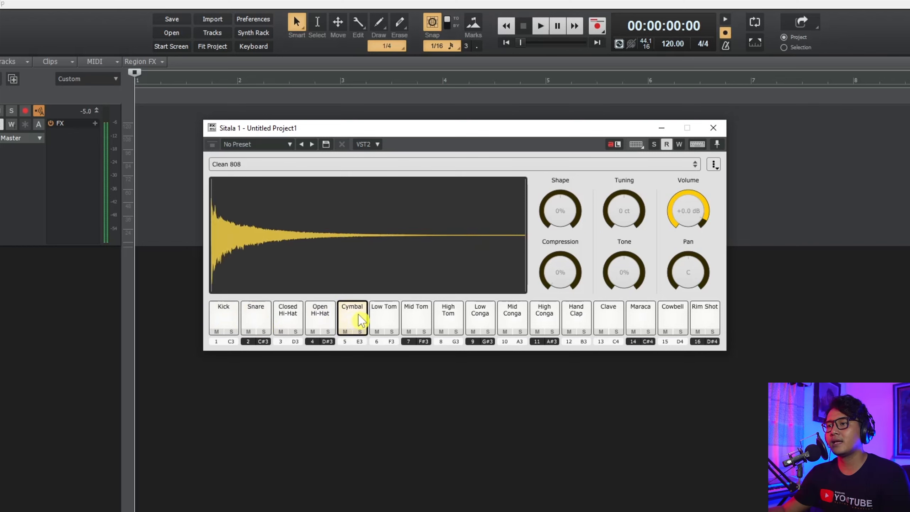
pyautogui.click(385, 314)
pyautogui.click(416, 316)
pyautogui.click(451, 317)
pyautogui.click(490, 317)
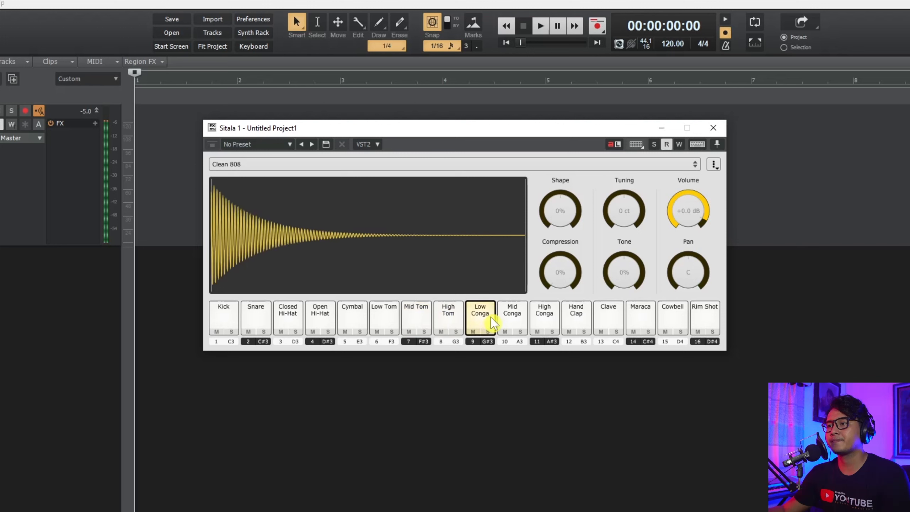
pyautogui.click(521, 317)
pyautogui.click(545, 315)
pyautogui.click(577, 315)
pyautogui.click(609, 315)
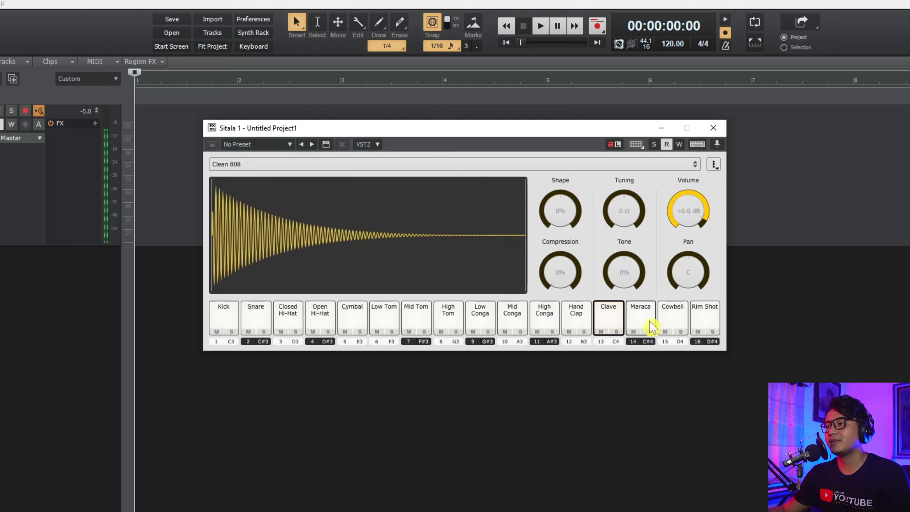
pyautogui.click(642, 315)
pyautogui.click(679, 315)
pyautogui.click(703, 316)
pyautogui.click(673, 316)
pyautogui.click(481, 317)
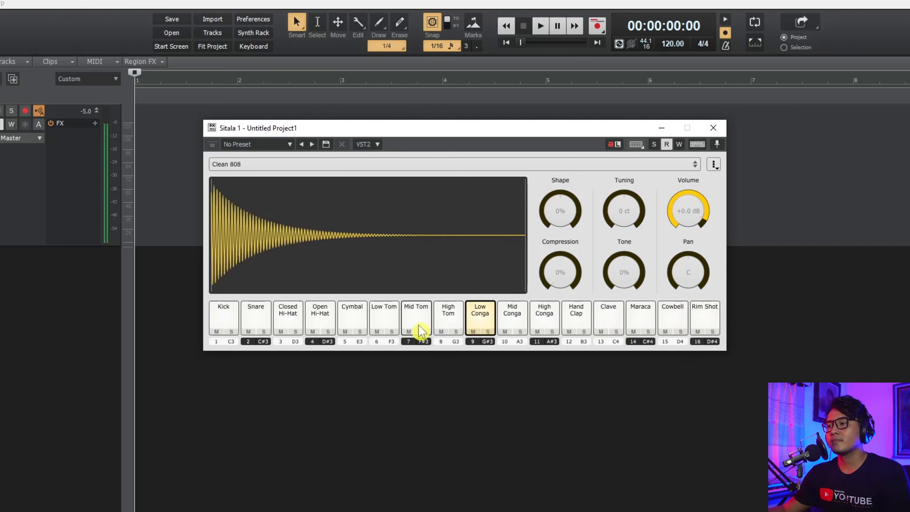
pyautogui.click(383, 317)
pyautogui.click(251, 316)
pyautogui.click(222, 316)
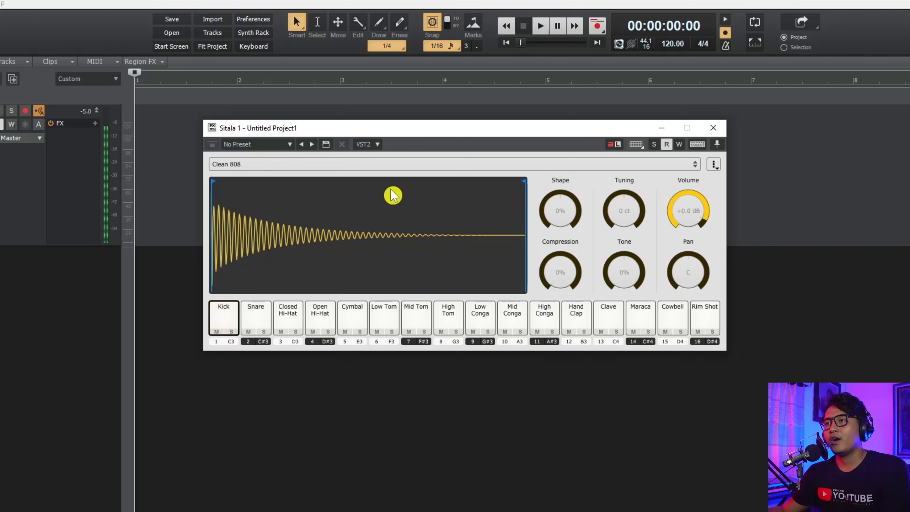
pyautogui.moveTo(425, 138); pyautogui.dragTo(258, 290)
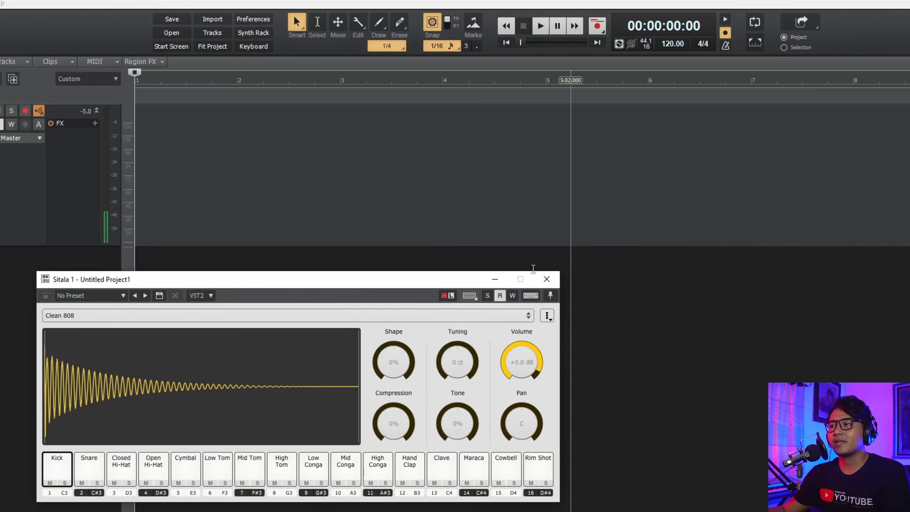
pyautogui.click(548, 280)
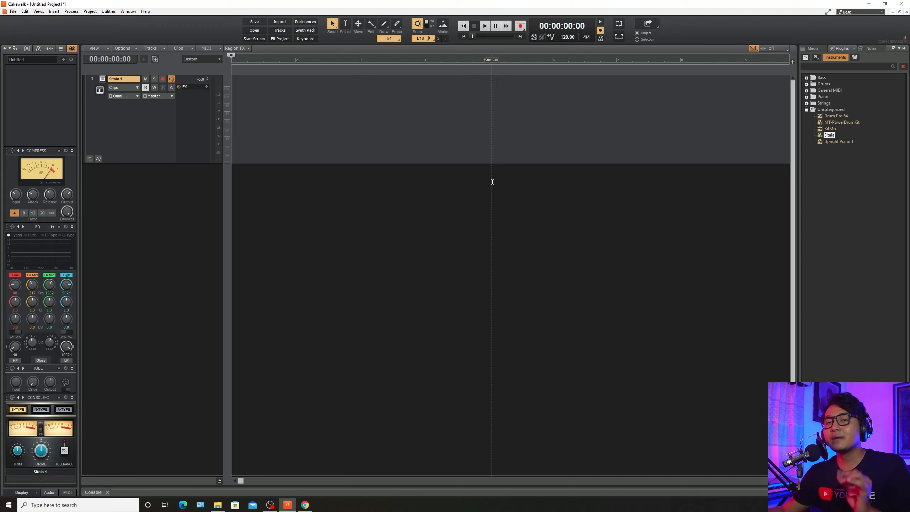
# Open the Step Sequencer for the Sitala track and enlarge its pane to show all drum rows.
pyautogui.click(396, 144)
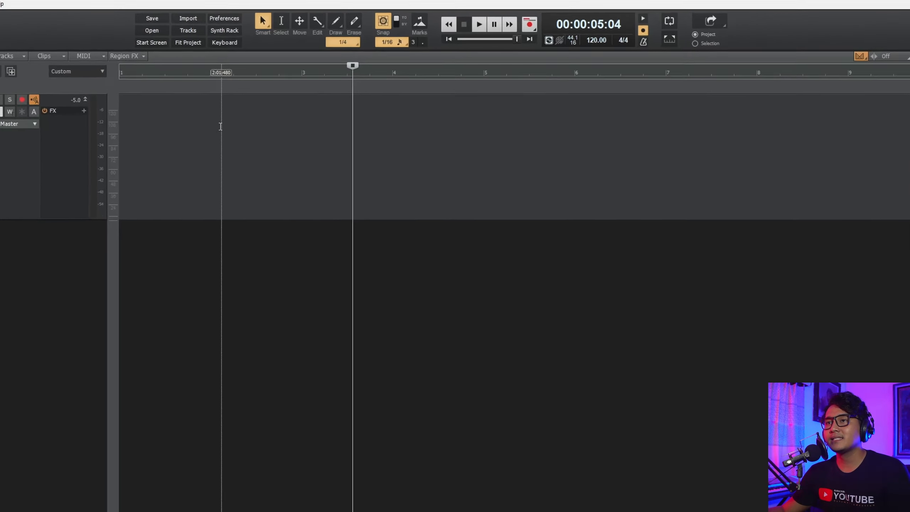
pyautogui.rightClick(220, 126)
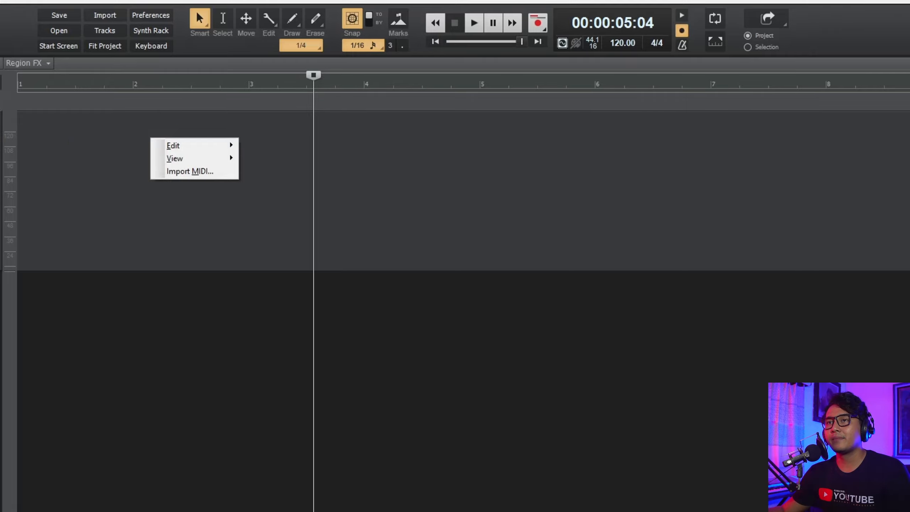
pyautogui.moveTo(203, 158)
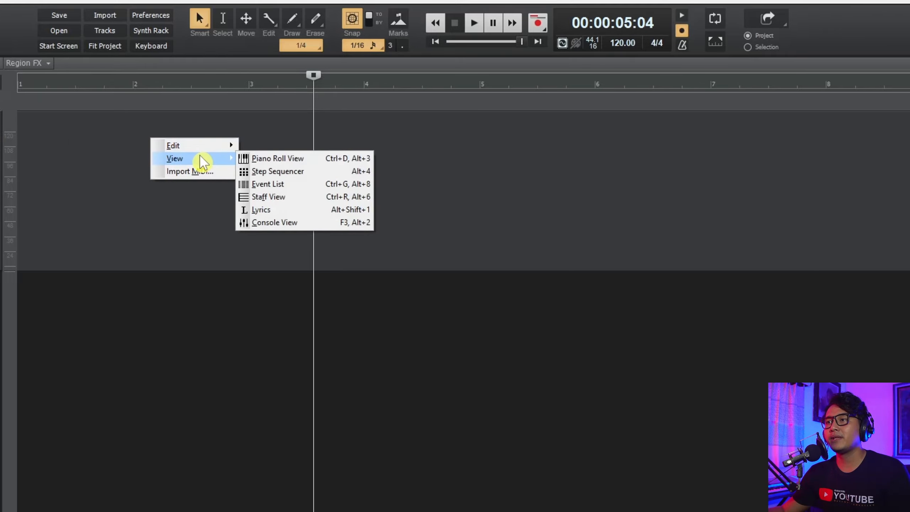
pyautogui.click(289, 172)
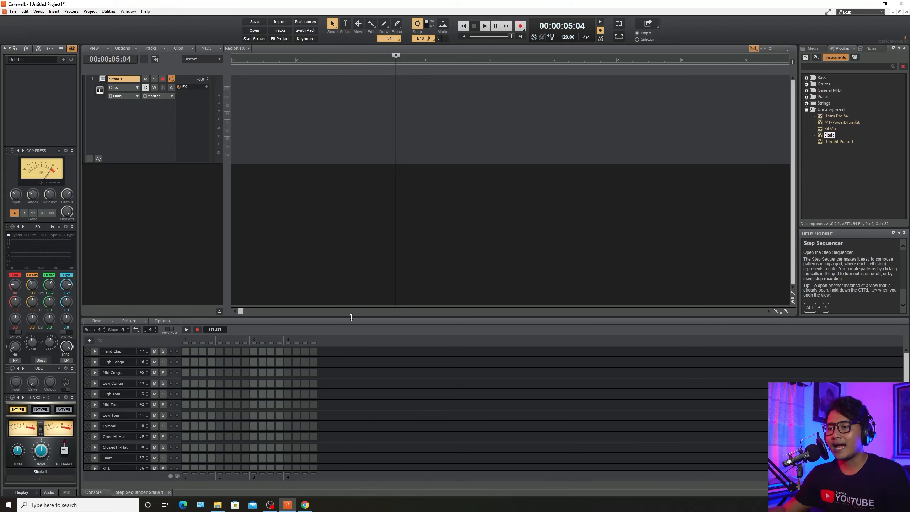
pyautogui.moveTo(354, 293); pyautogui.dragTo(359, 226)
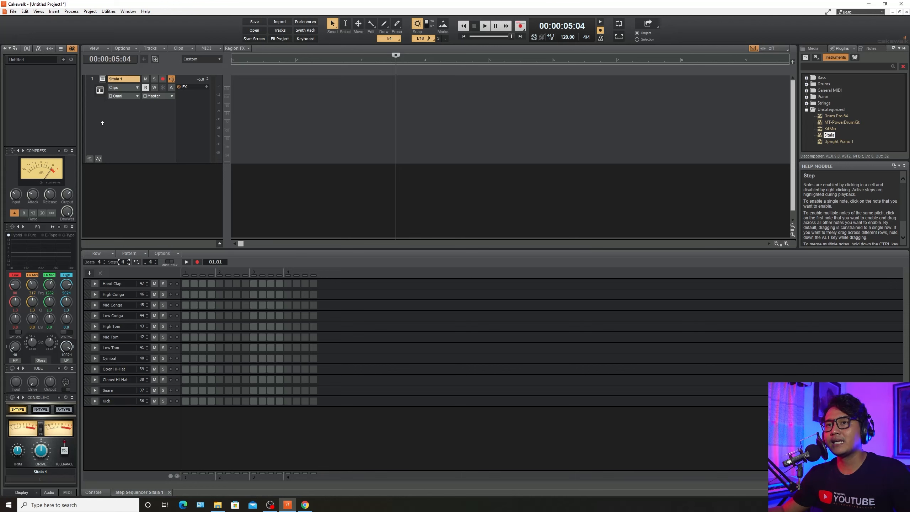
# Reopen the Sitala window clear of the step sequencer and audition the sequencer's Kick, Snare, Cymbal and Hand Clap rows.
pyautogui.click(103, 80)
pyautogui.moveTo(342, 188); pyautogui.dragTo(603, 140)
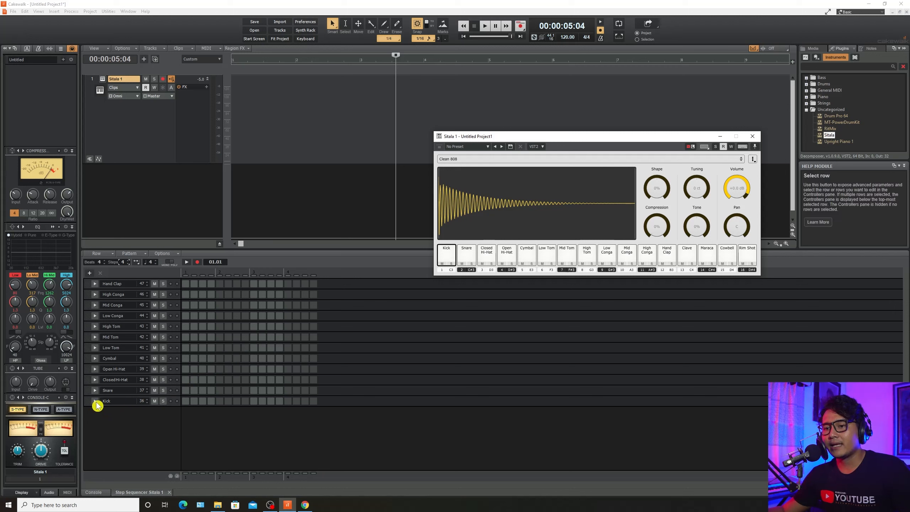
pyautogui.click(126, 405)
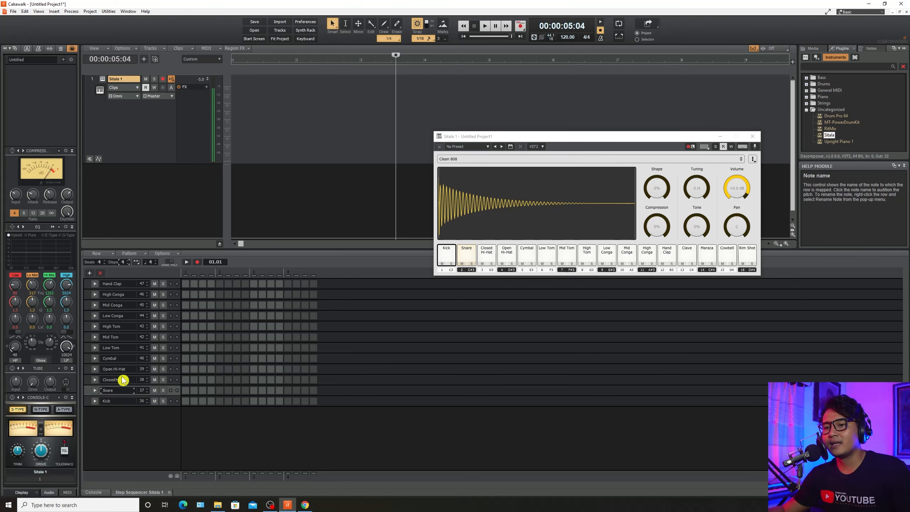
pyautogui.click(112, 359)
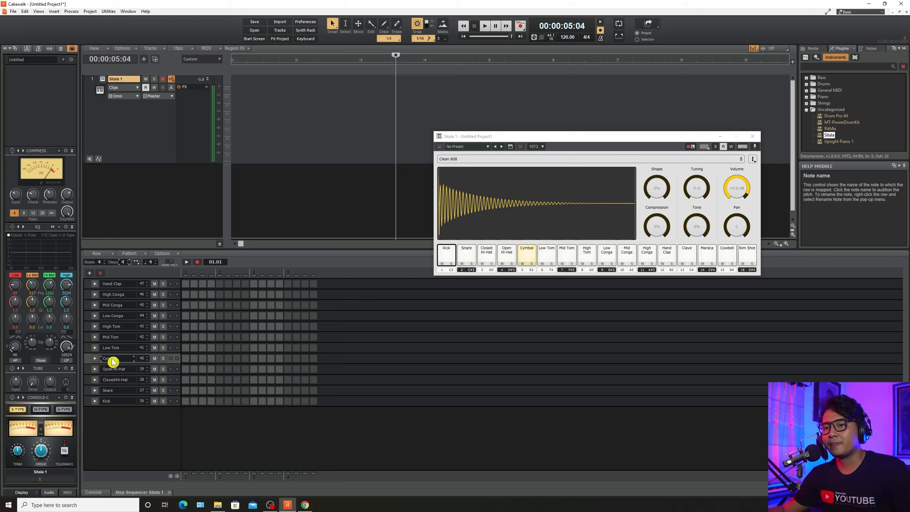
pyautogui.click(117, 288)
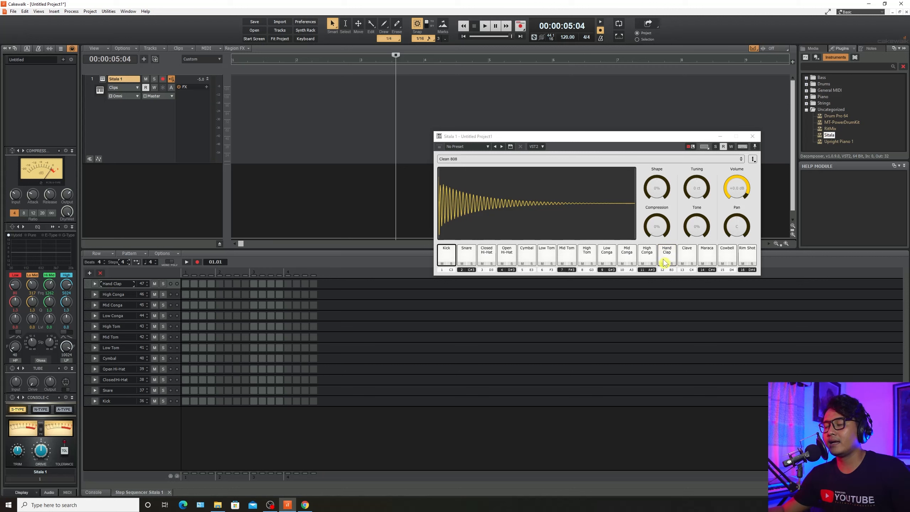
# Audition the Clave, Maraca, Cowbell and Rim Shot pads in the Sitala window.
pyautogui.click(689, 259)
pyautogui.click(710, 259)
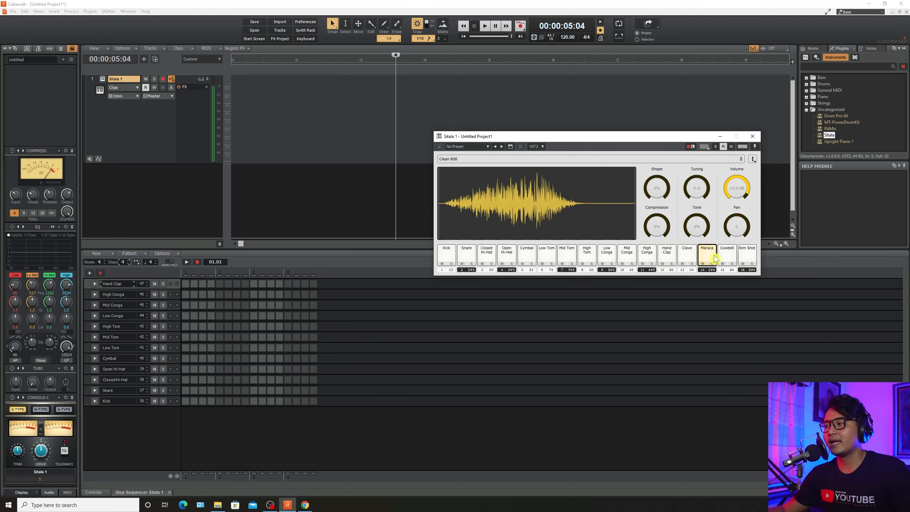
pyautogui.click(730, 260)
pyautogui.click(749, 259)
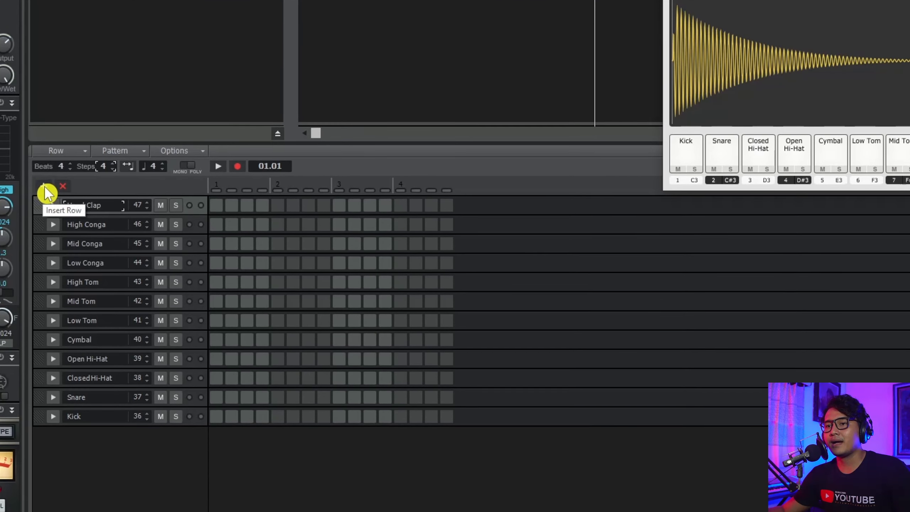
# Insert four rows above Hand Clap in the step sequencer for Clave, Maraca, Cowbell and Rim Shot.
pyautogui.click(45, 186)
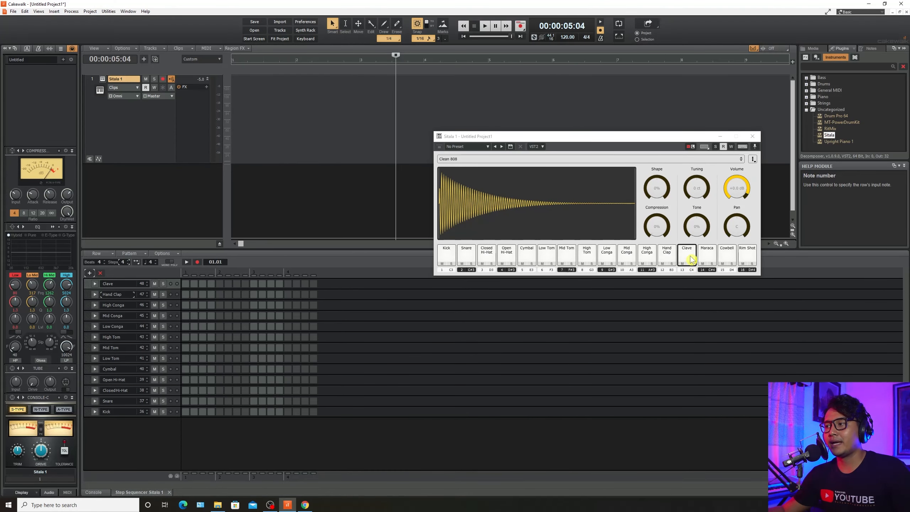
pyautogui.click(691, 259)
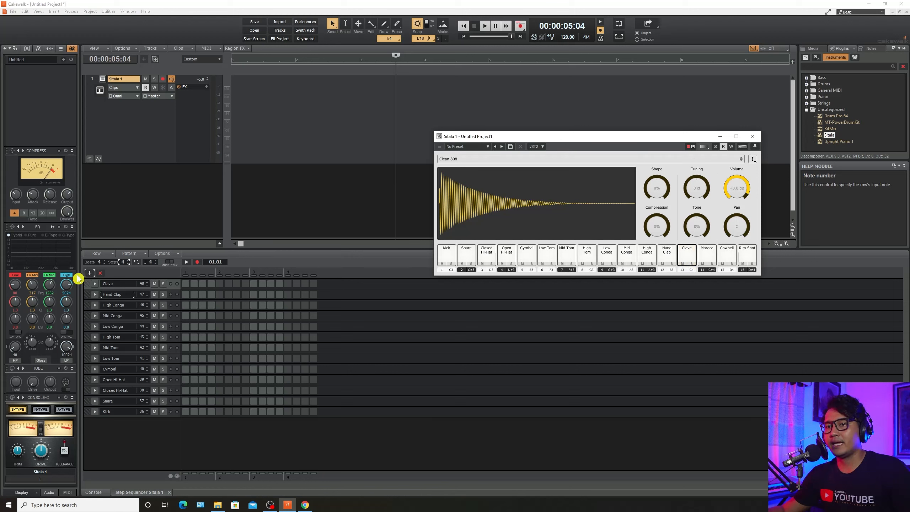
pyautogui.click(89, 274)
pyautogui.click(89, 273)
pyautogui.click(90, 274)
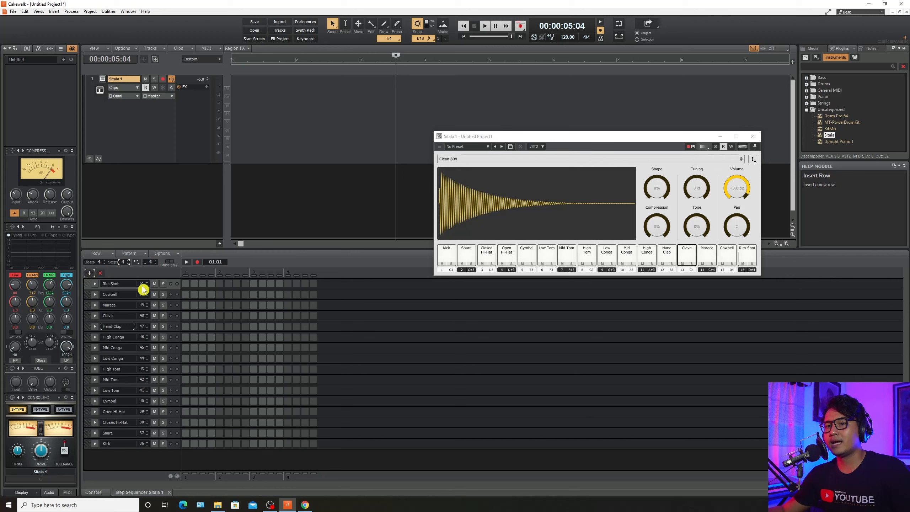
pyautogui.click(89, 274)
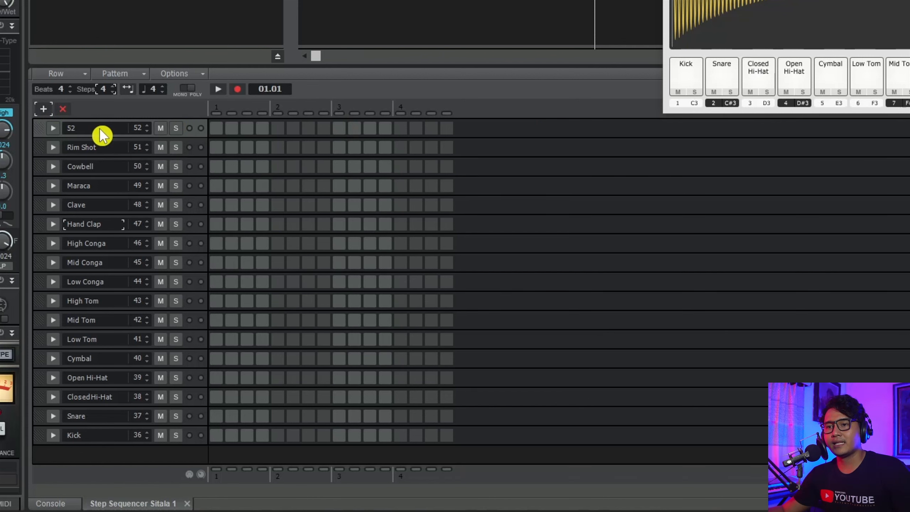
pyautogui.rightClick(121, 285)
pyautogui.click(119, 148)
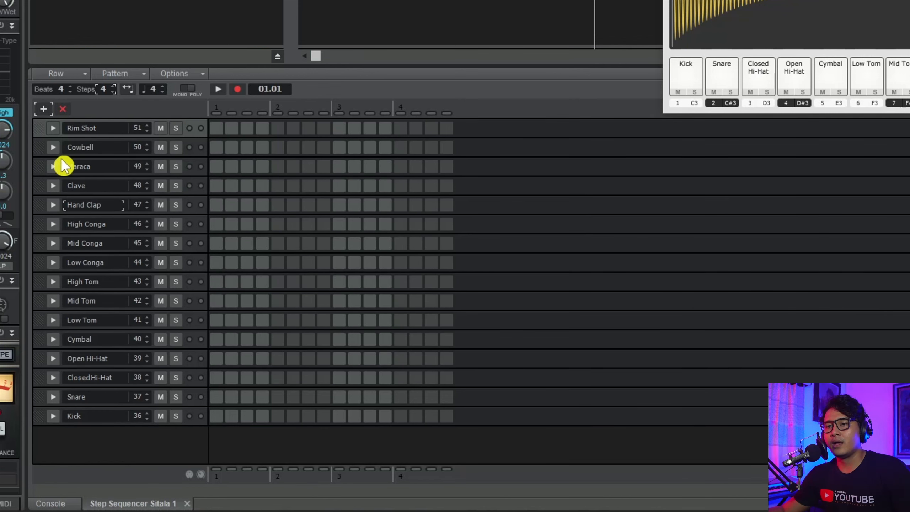
# Audition the newly added Rim Shot and Clave rows in the step sequencer.
pyautogui.click(53, 129)
pyautogui.click(55, 131)
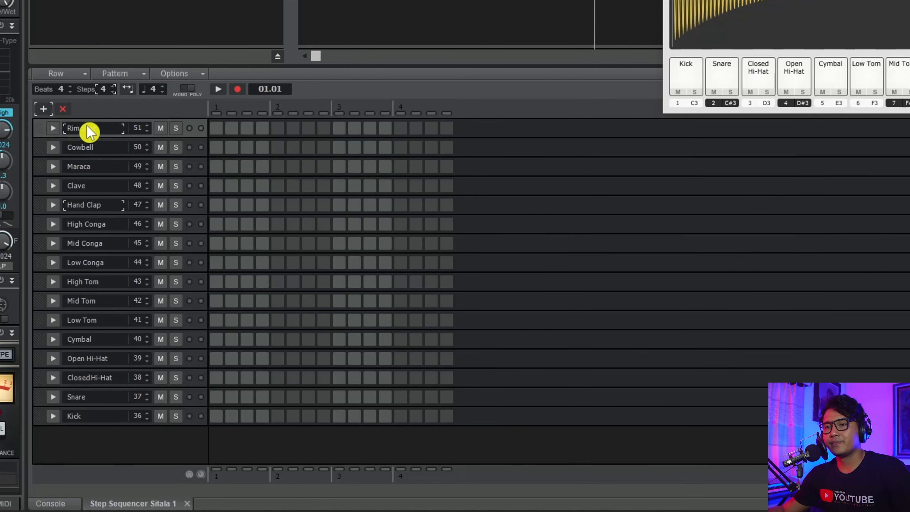
pyautogui.click(96, 186)
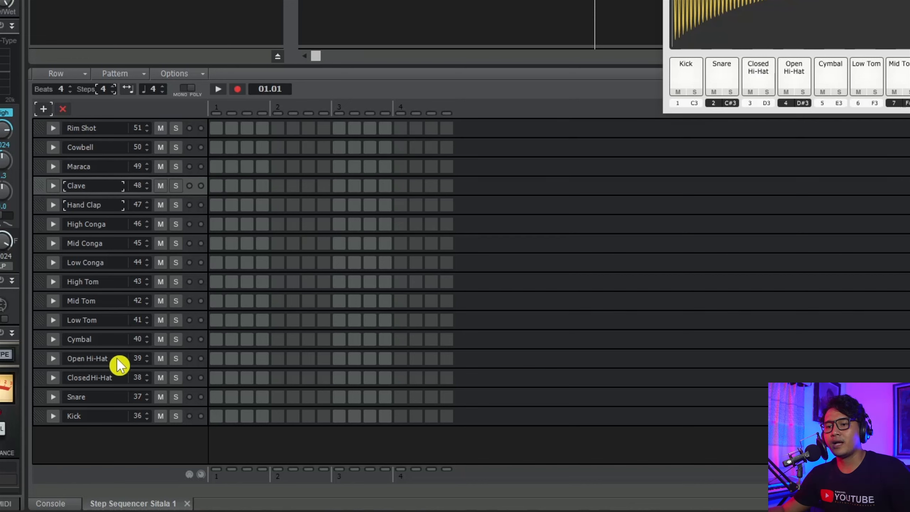
# Try swapping the Kick and Snare rows through their note numbers, and restore Kick to 36 and Snare to 37.
pyautogui.click(101, 420)
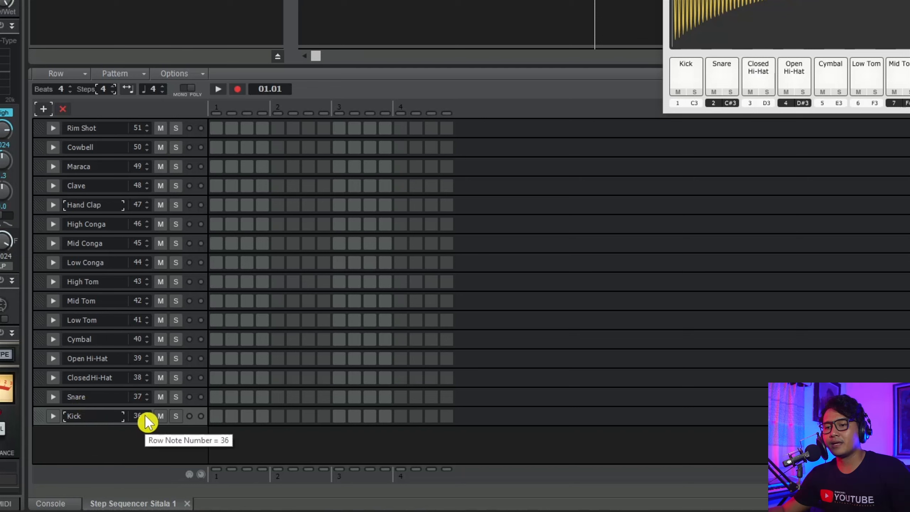
pyautogui.scroll(1, 147, 421)
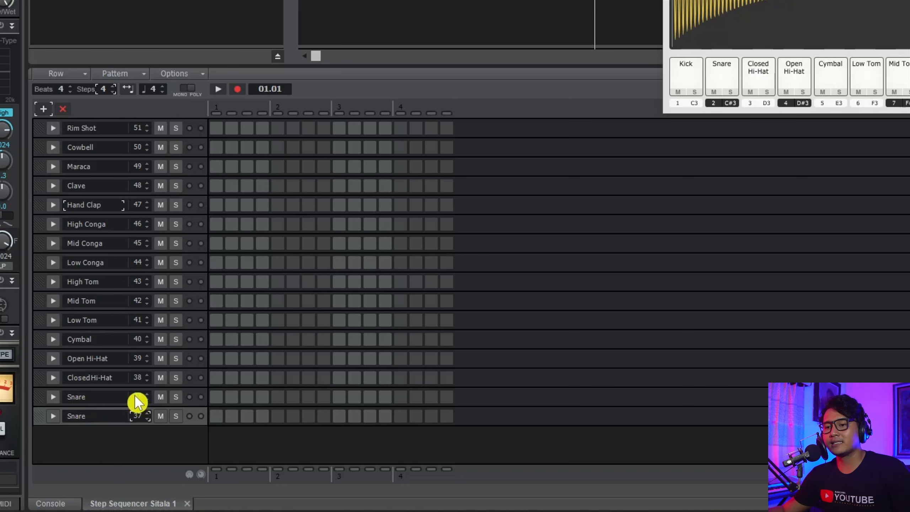
pyautogui.click(96, 402)
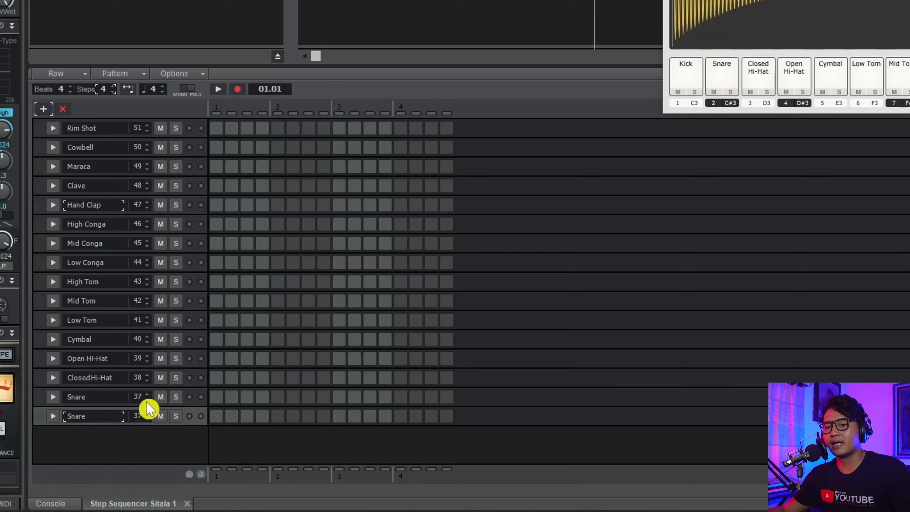
pyautogui.scroll(-1, 145, 402)
pyautogui.click(102, 416)
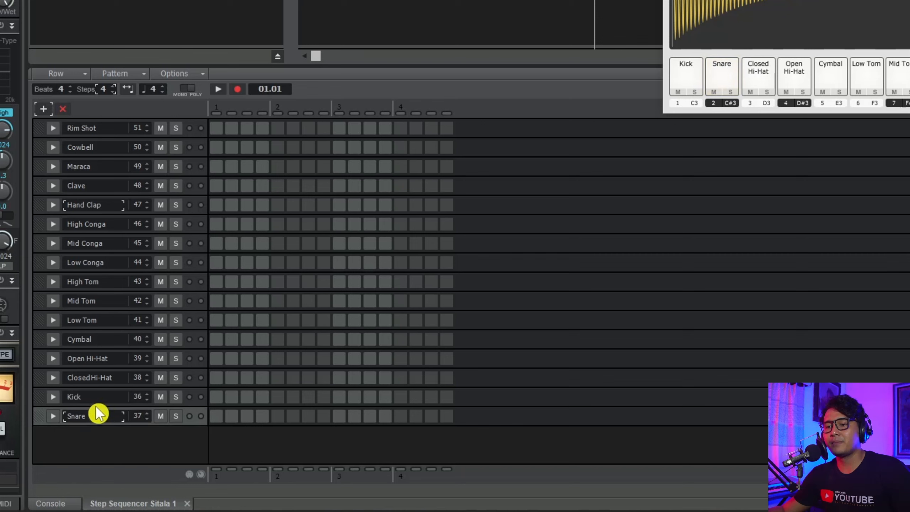
pyautogui.scroll(1, 147, 402)
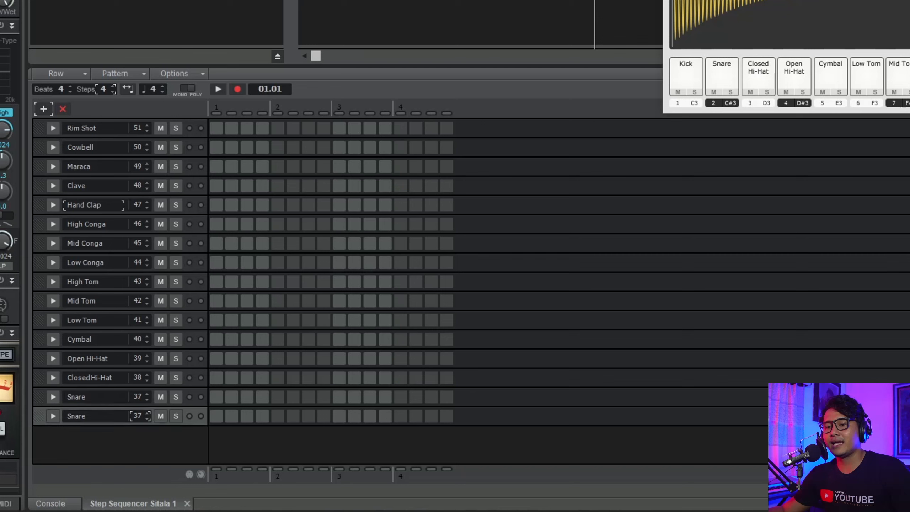
pyautogui.scroll(-1, 147, 420)
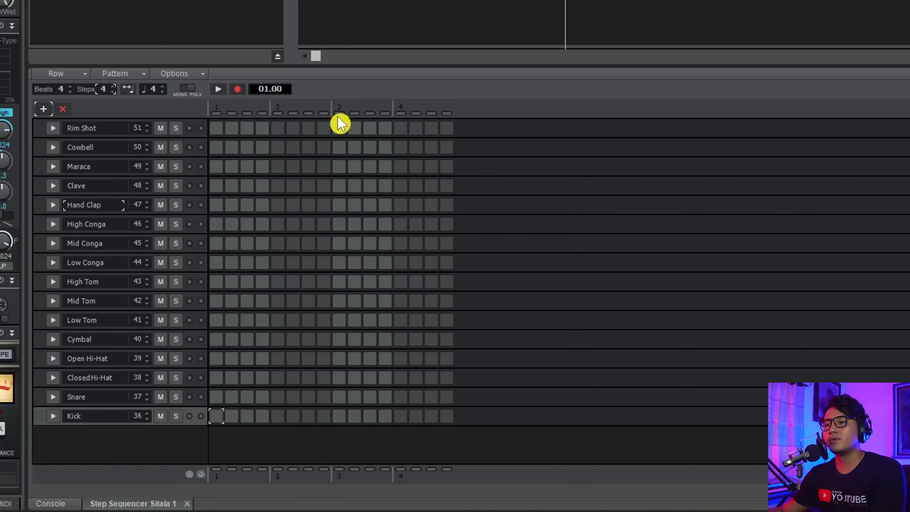
# Try a pattern length of 7 beats and a resolution of 5 steps per beat, returning both settings to 4.
pyautogui.click(70, 87)
pyautogui.click(71, 87)
pyautogui.click(71, 87)
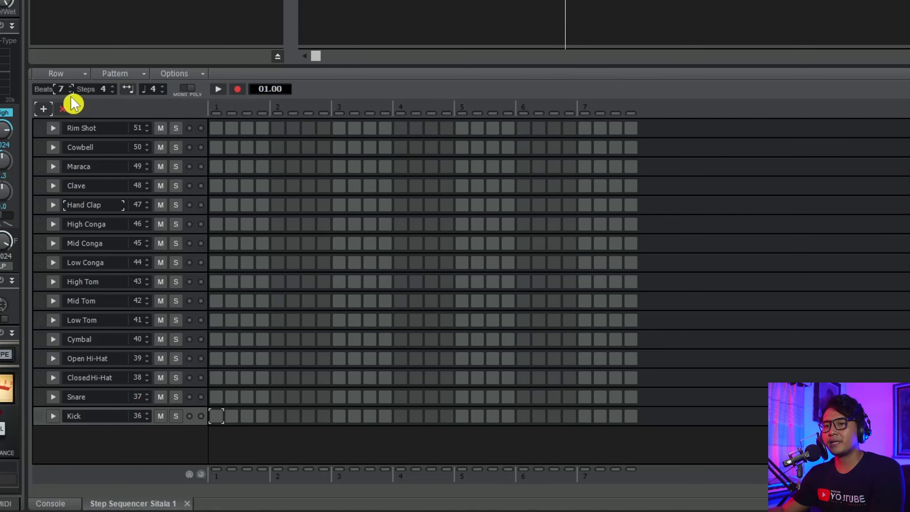
pyautogui.click(71, 91)
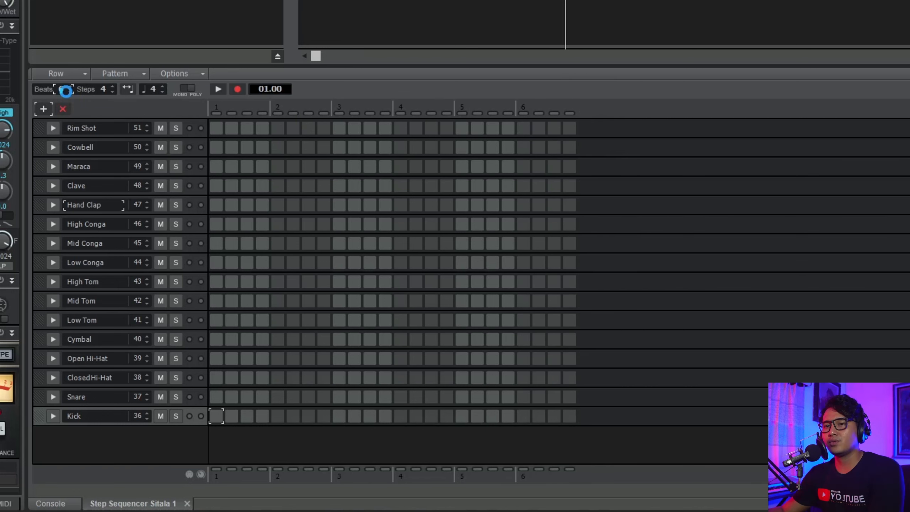
pyautogui.click(71, 92)
pyautogui.click(70, 92)
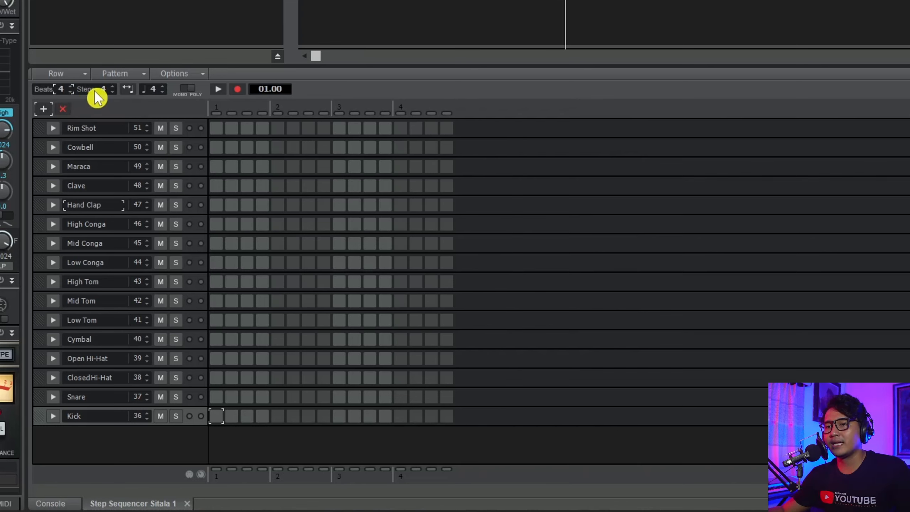
pyautogui.click(112, 87)
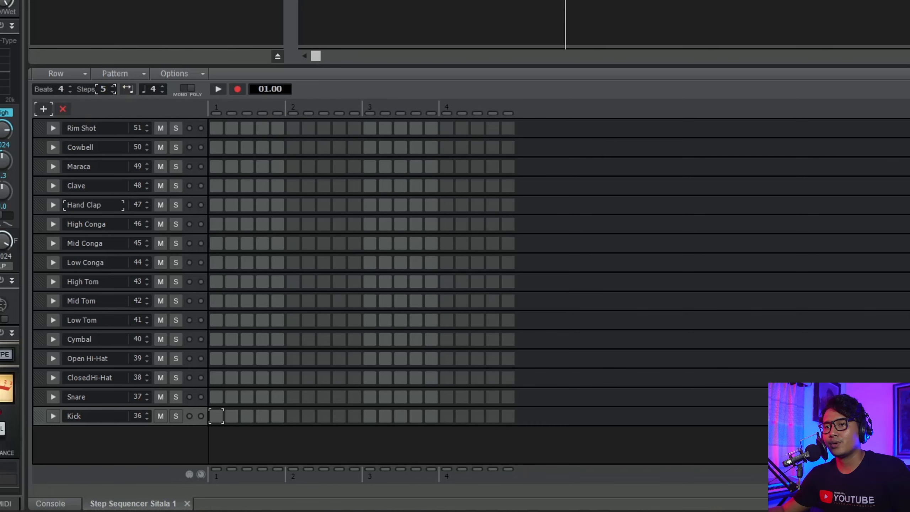
pyautogui.click(113, 92)
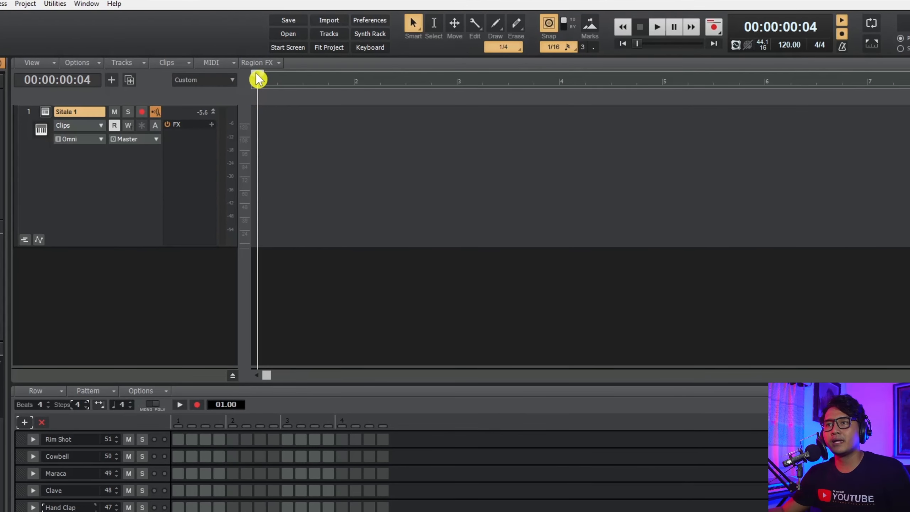
# Set a playback loop over the first measure of the timeline and test it with a short playback.
pyautogui.moveTo(254, 83); pyautogui.dragTo(357, 125)
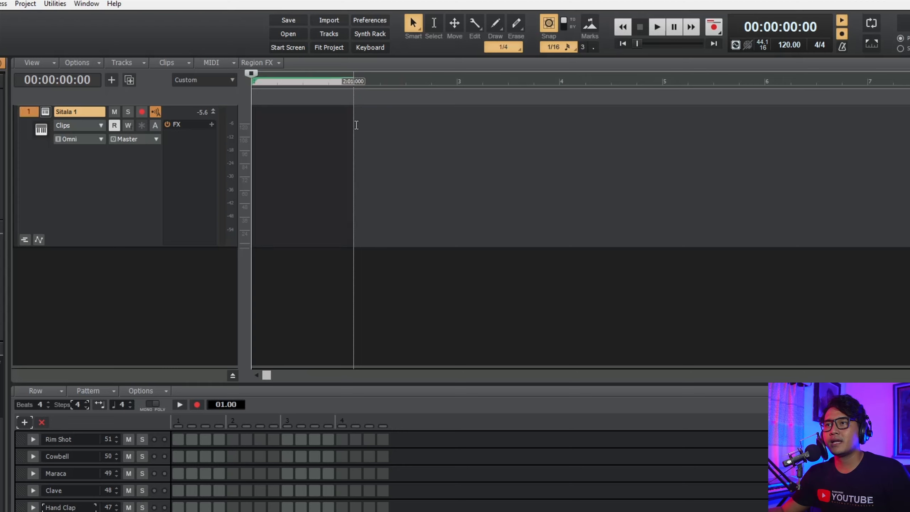
pyautogui.click(871, 24)
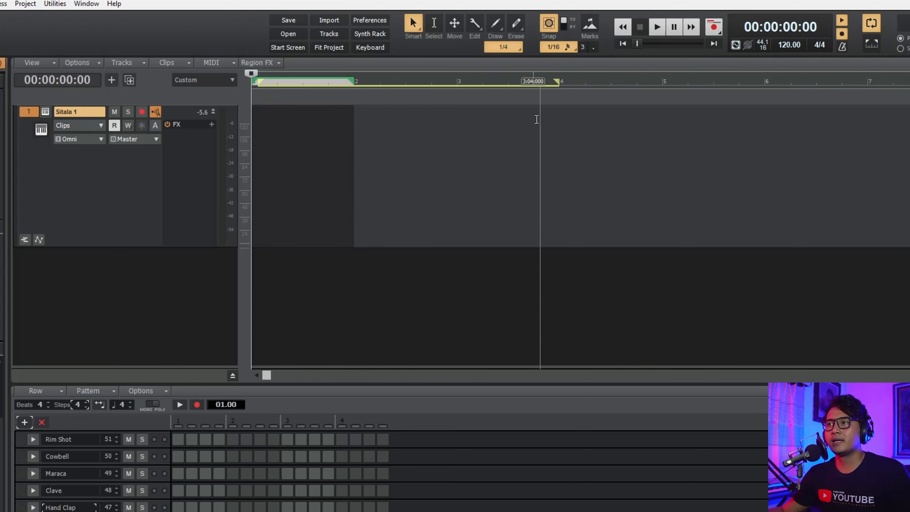
pyautogui.moveTo(562, 90); pyautogui.dragTo(354, 95)
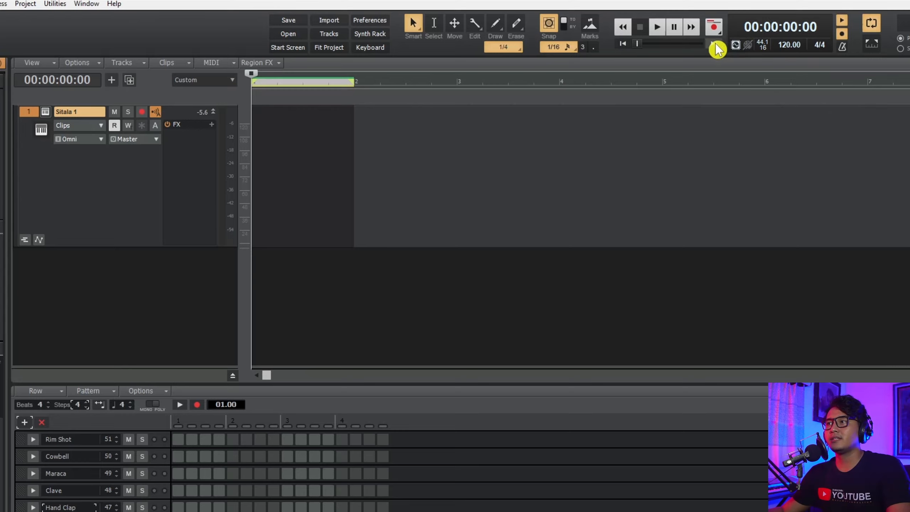
pyautogui.click(658, 28)
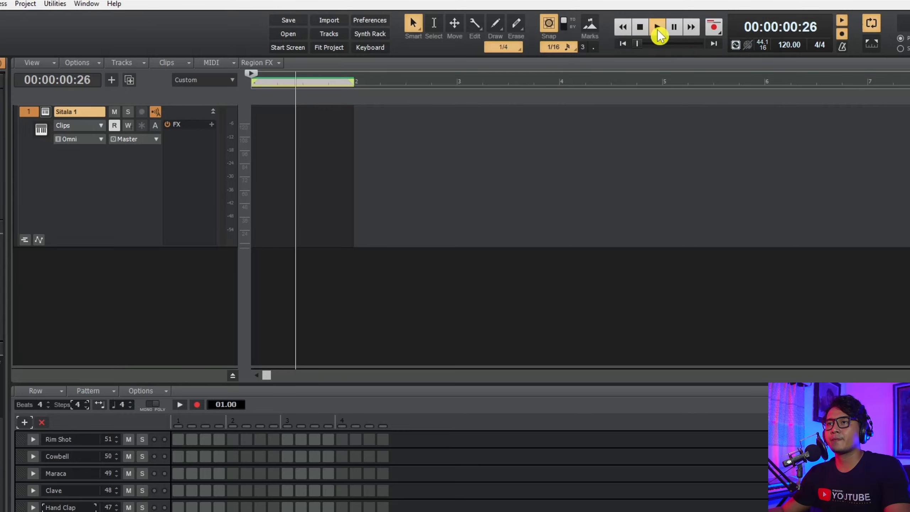
pyautogui.click(659, 30)
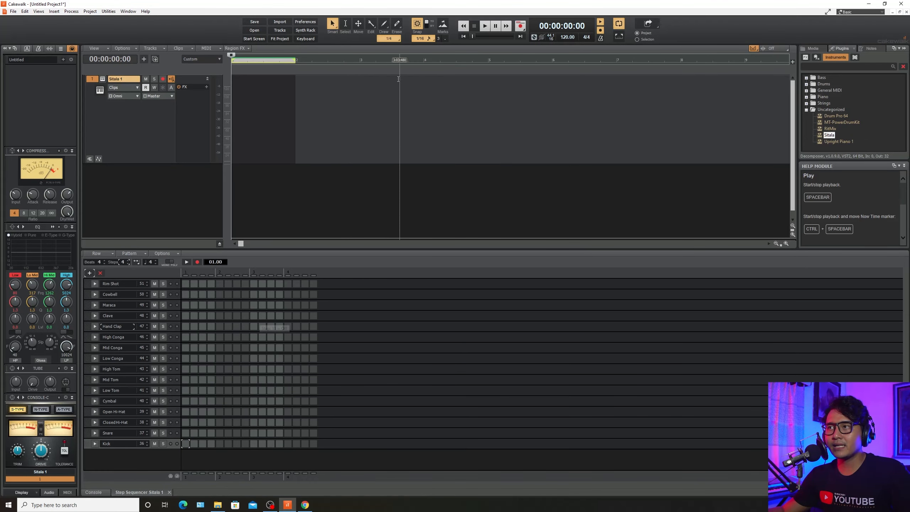
# Place Kick hits on the first steps of beats 1, 2 and 3 and play the loop.
pyautogui.click(186, 444)
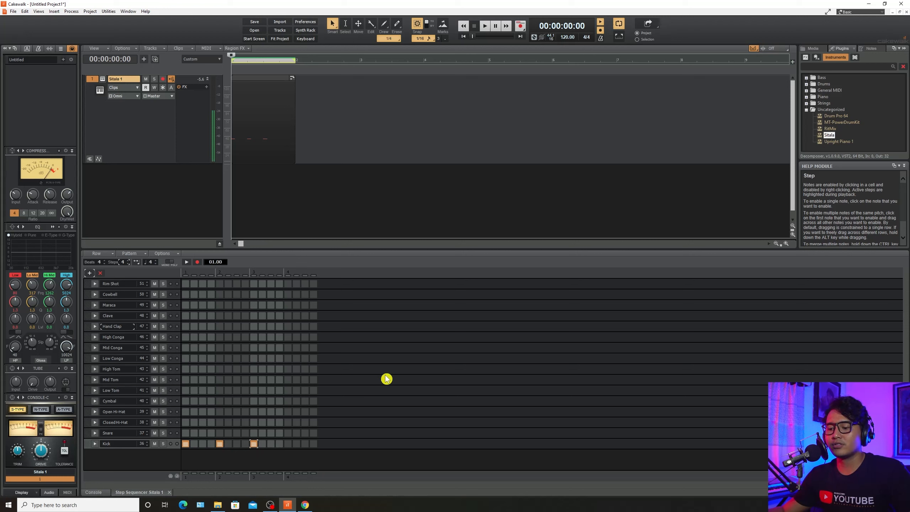
pyautogui.press('space')
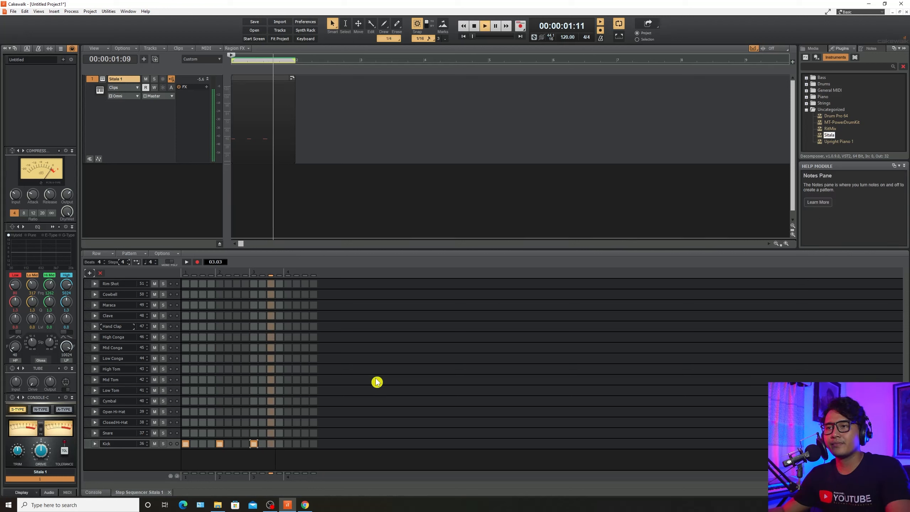
pyautogui.press('space')
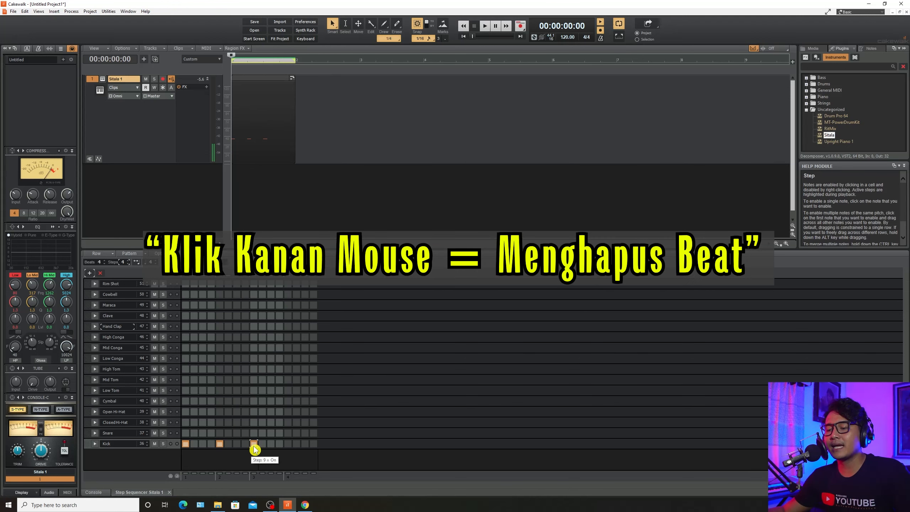
# Clear the trial hits from the Kick row.
pyautogui.rightClick(220, 445)
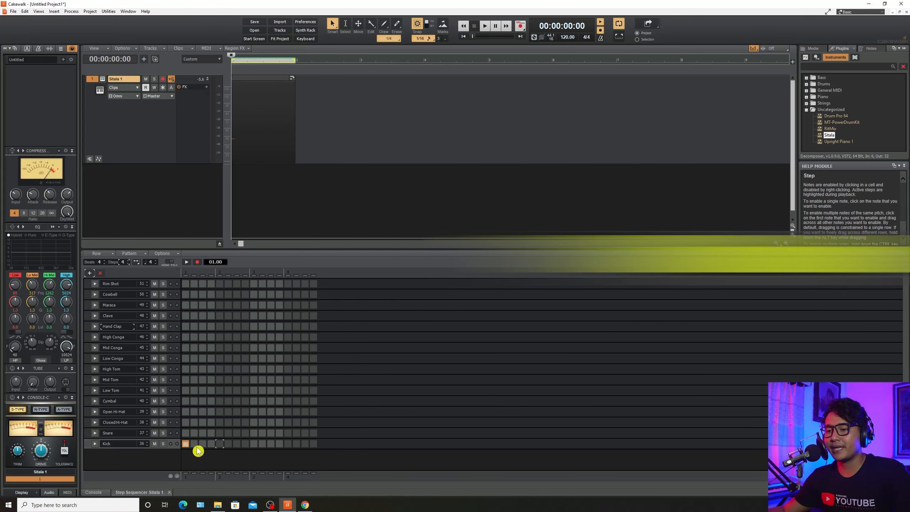
pyautogui.rightClick(186, 445)
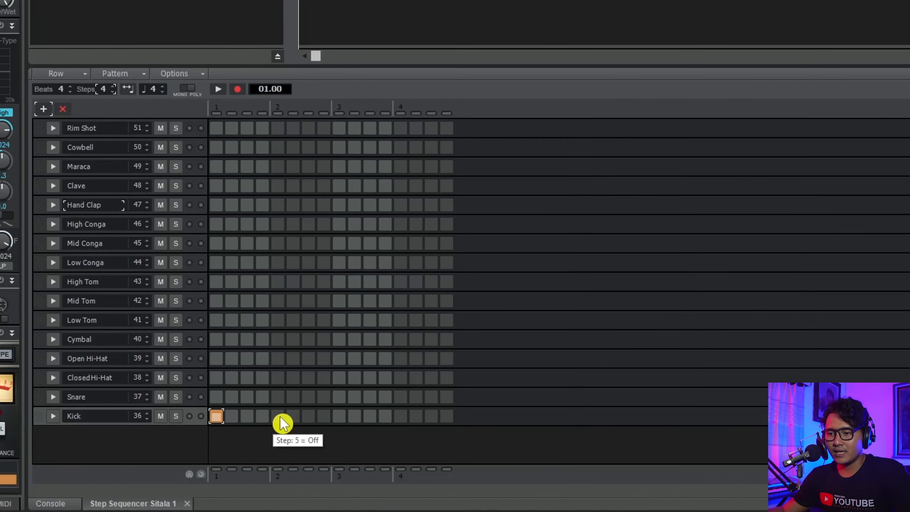
# Program Kick hits on steps 1, 9 and 11 with Snare hits on steps 5 and 13, and play the beat.
pyautogui.click(278, 396)
pyautogui.click(338, 416)
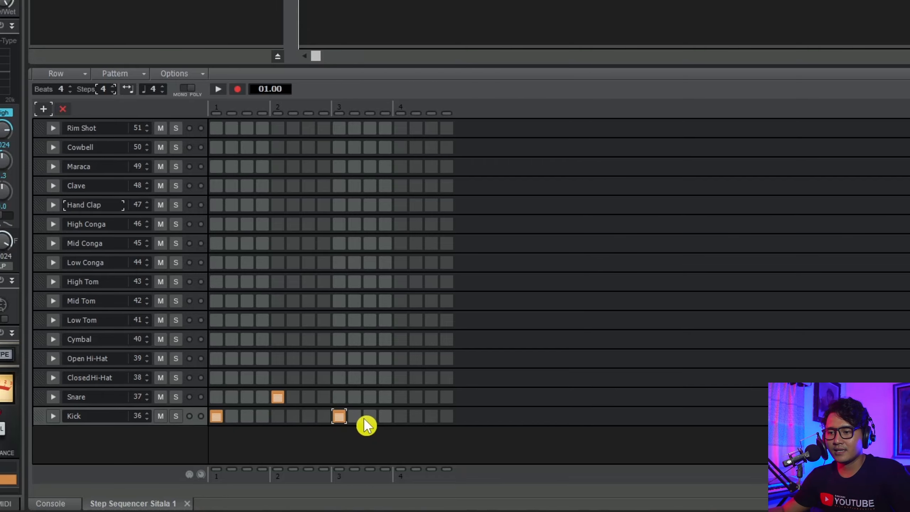
pyautogui.click(369, 416)
pyautogui.click(401, 396)
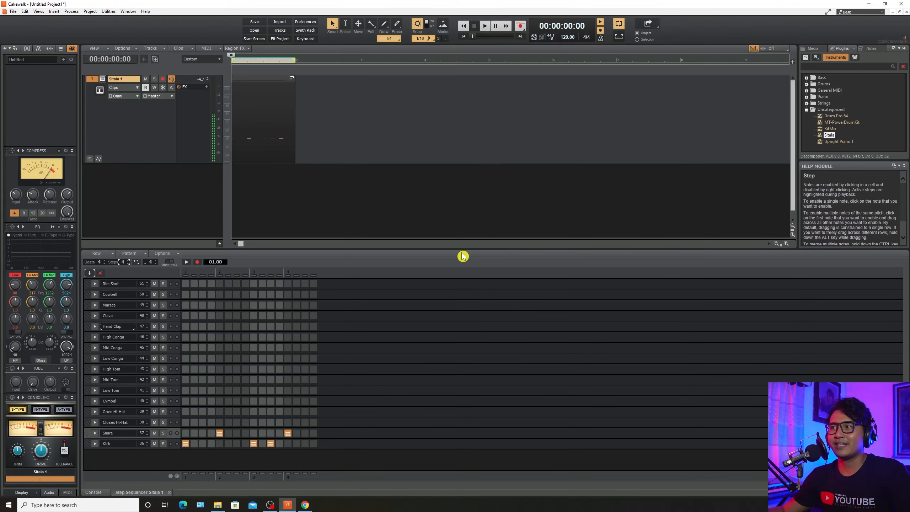
pyautogui.press('space')
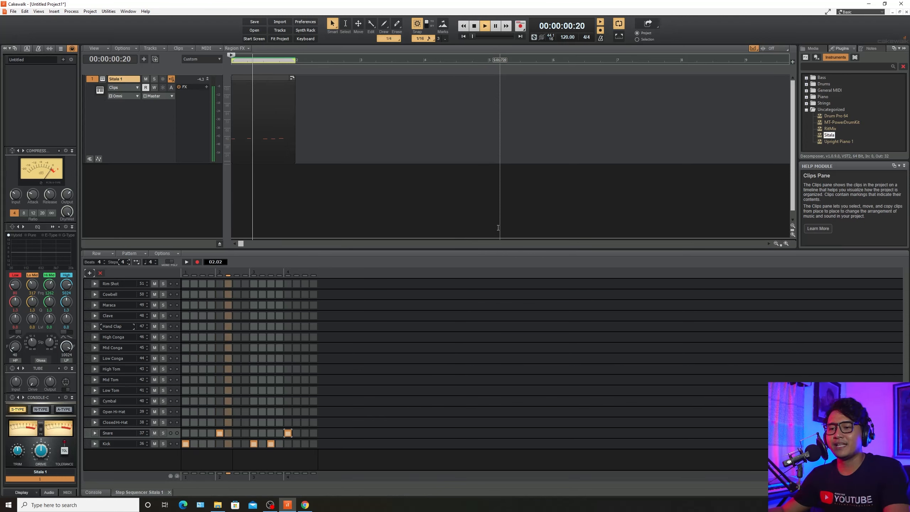
pyautogui.press('space')
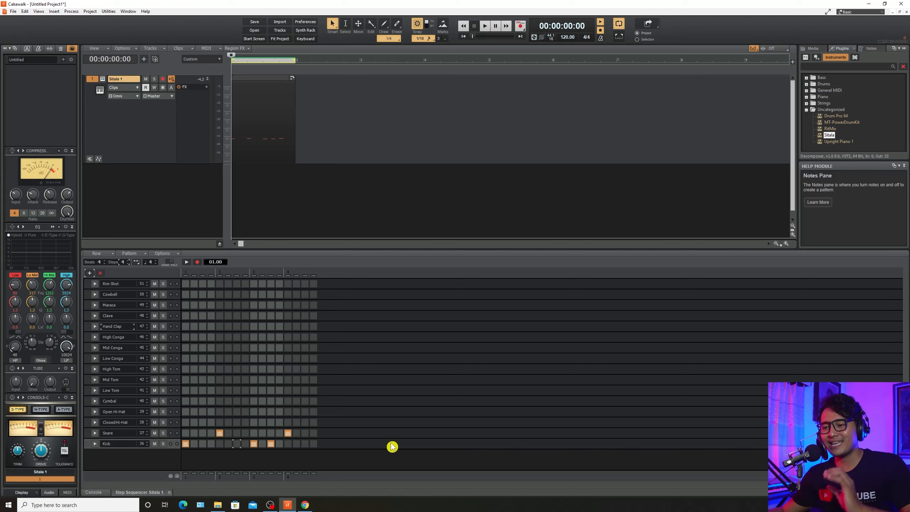
# Add a Kick hit on step 7 and play the updated beat.
pyautogui.click(238, 444)
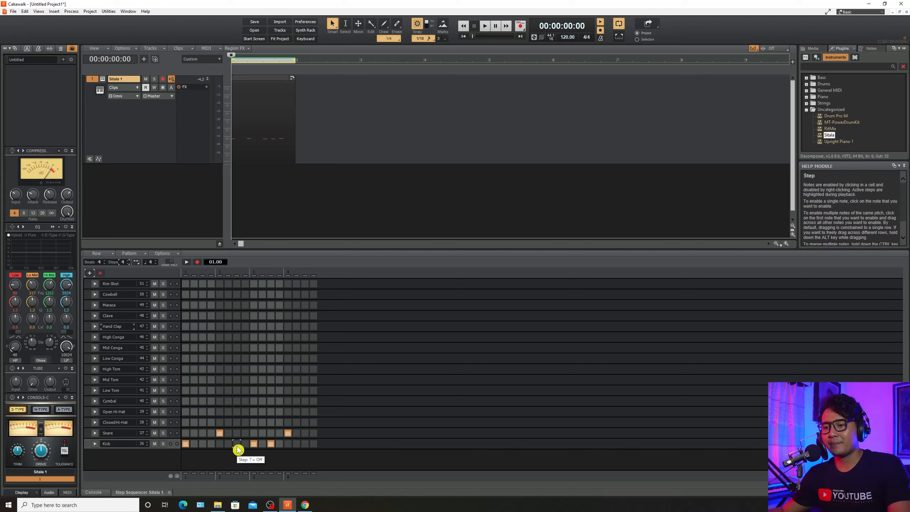
pyautogui.press('space')
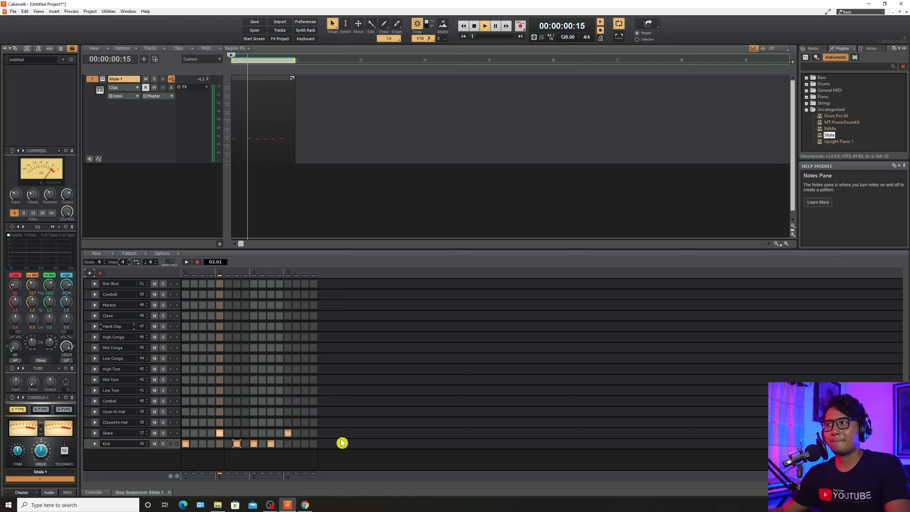
pyautogui.press('space')
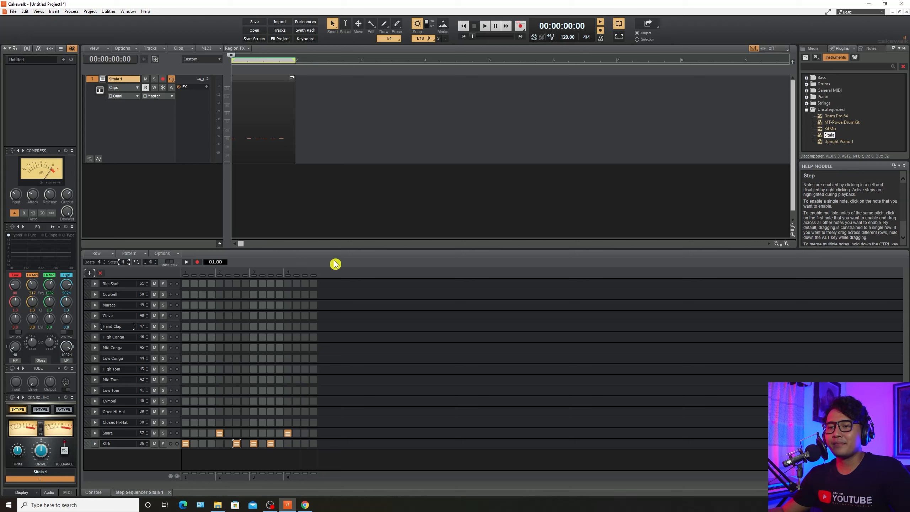
# Add Open Hi-Hat hits on steps 1, 5, 9 and 13 while the loop plays, and stop playback.
pyautogui.click(484, 25)
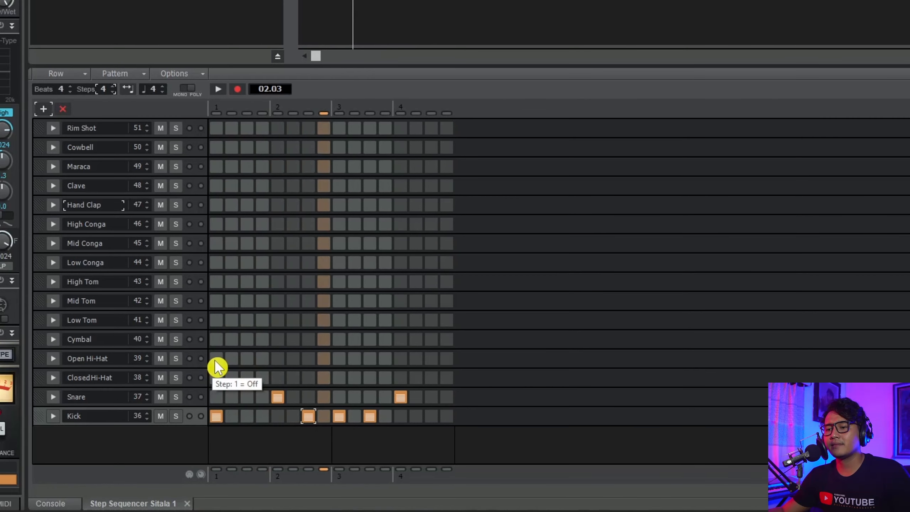
pyautogui.click(185, 412)
pyautogui.click(278, 359)
pyautogui.click(339, 359)
pyautogui.click(401, 359)
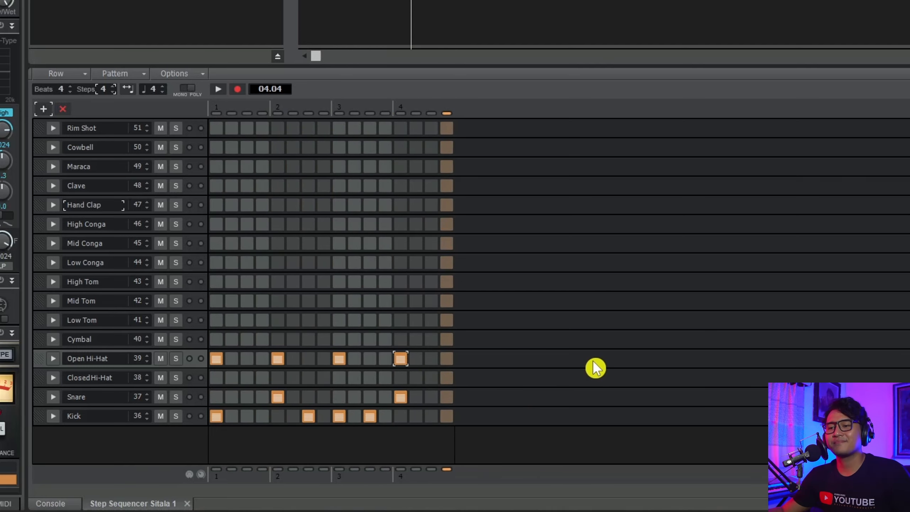
pyautogui.press('space')
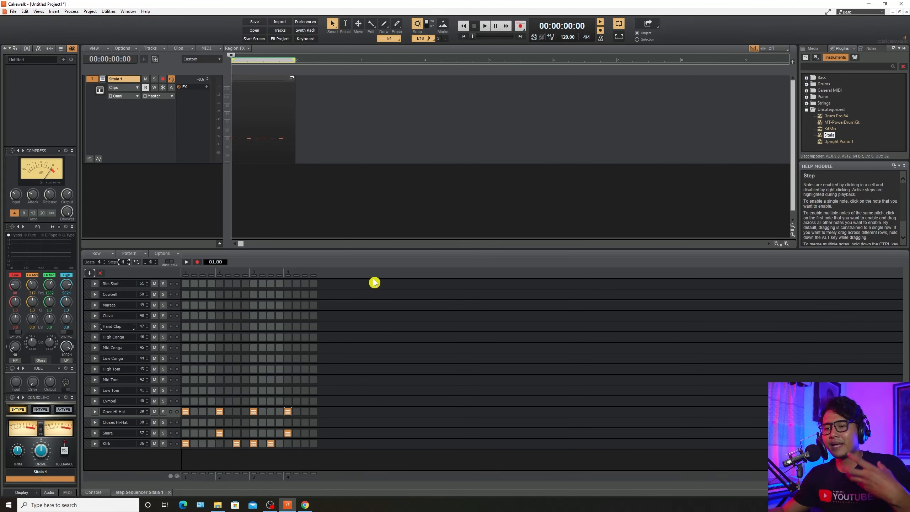
# Audition the Mid Tom and Low Conga rows and try a few Low Conga hits, undoing them.
pyautogui.click(122, 381)
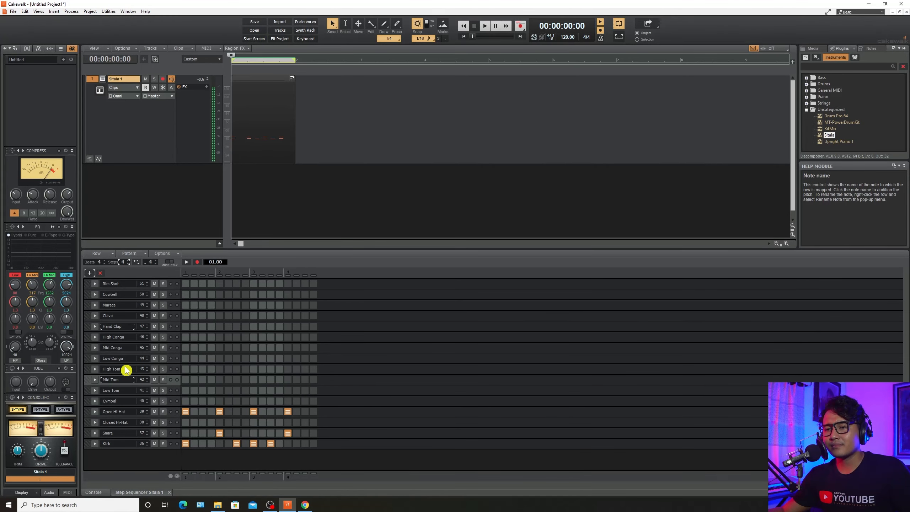
pyautogui.click(121, 359)
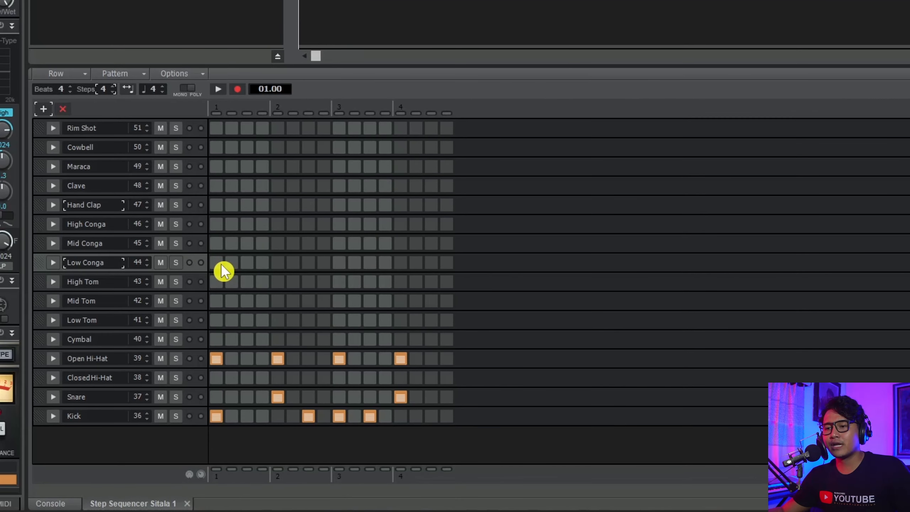
pyautogui.click(185, 358)
pyautogui.click(203, 358)
pyautogui.click(324, 262)
pyautogui.click(370, 262)
pyautogui.click(416, 262)
pyautogui.hotkey('ctrl', 'z')
pyautogui.hotkey('ctrl', 'z')
pyautogui.hotkey('ctrl', 'z')
pyautogui.hotkey('ctrl', 'z')
pyautogui.hotkey('ctrl', 'z')
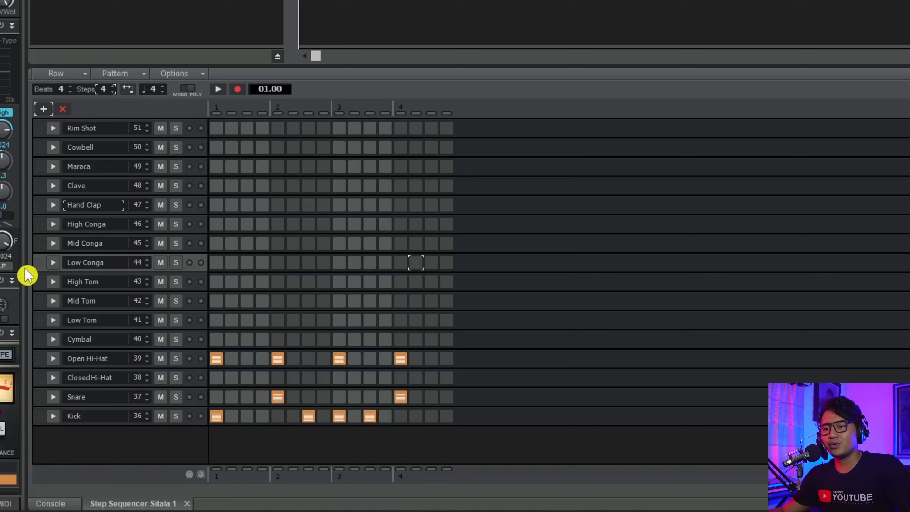
# Fill the Low Conga row with a hit on every 2 steps.
pyautogui.rightClick(39, 262)
pyautogui.click(38, 261)
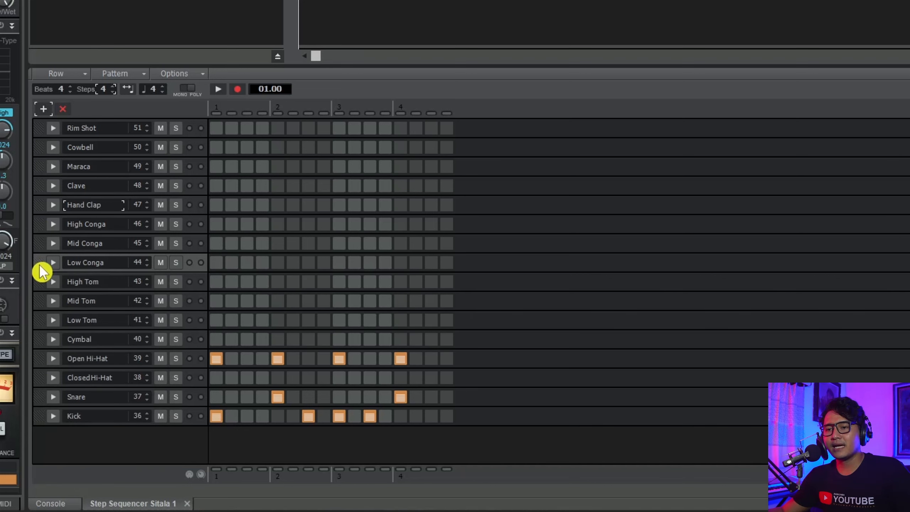
pyautogui.rightClick(42, 272)
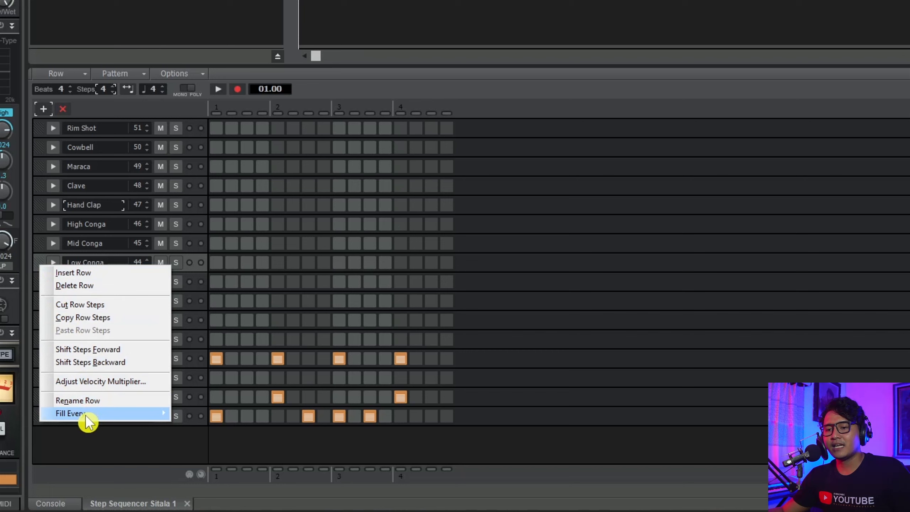
pyautogui.moveTo(86, 418)
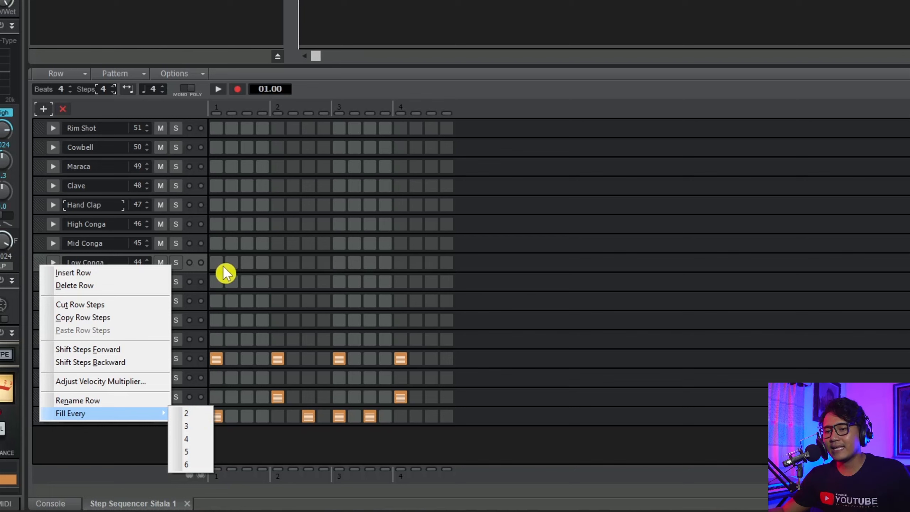
pyautogui.click(196, 416)
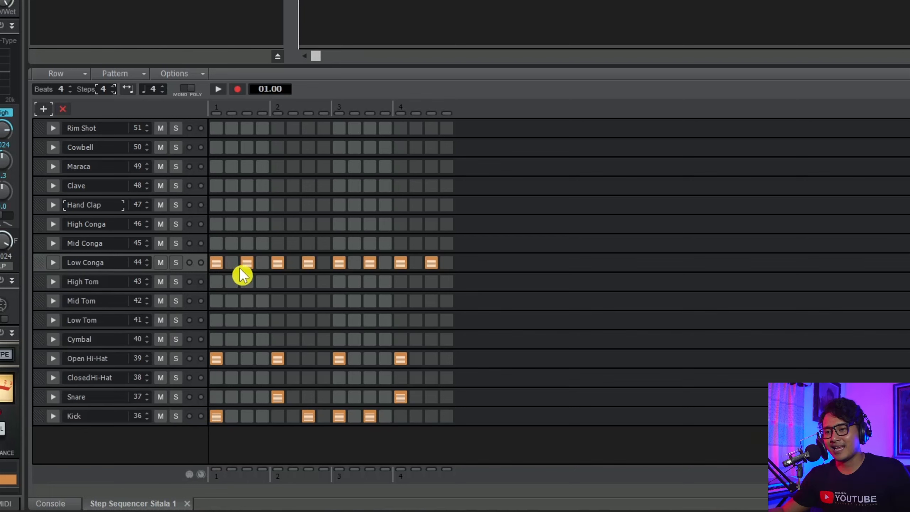
# Clear all the hits from the Low Conga row.
pyautogui.click(431, 259)
pyautogui.click(431, 259)
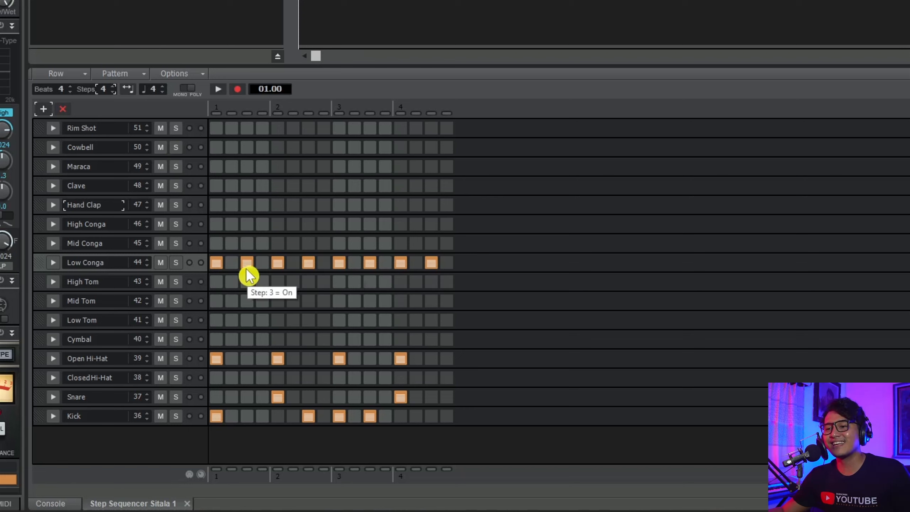
pyautogui.moveTo(432, 268); pyautogui.dragTo(230, 281)
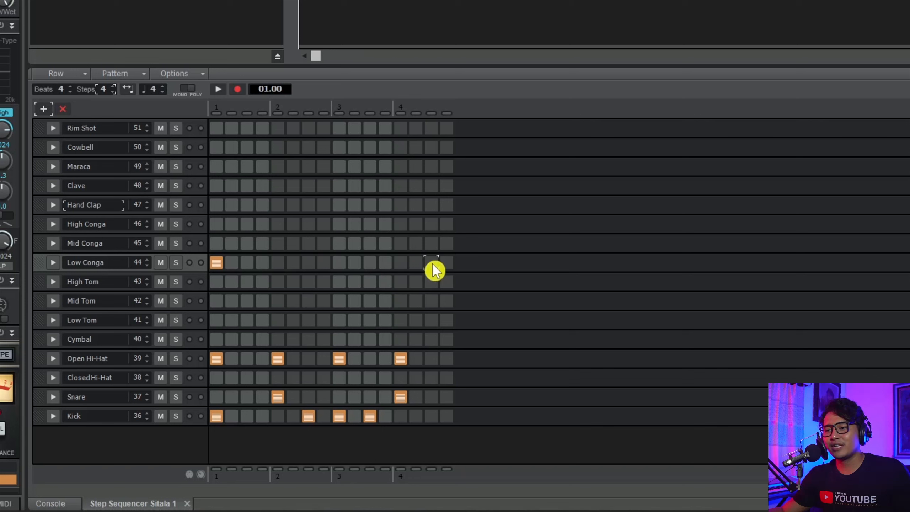
pyautogui.click(216, 262)
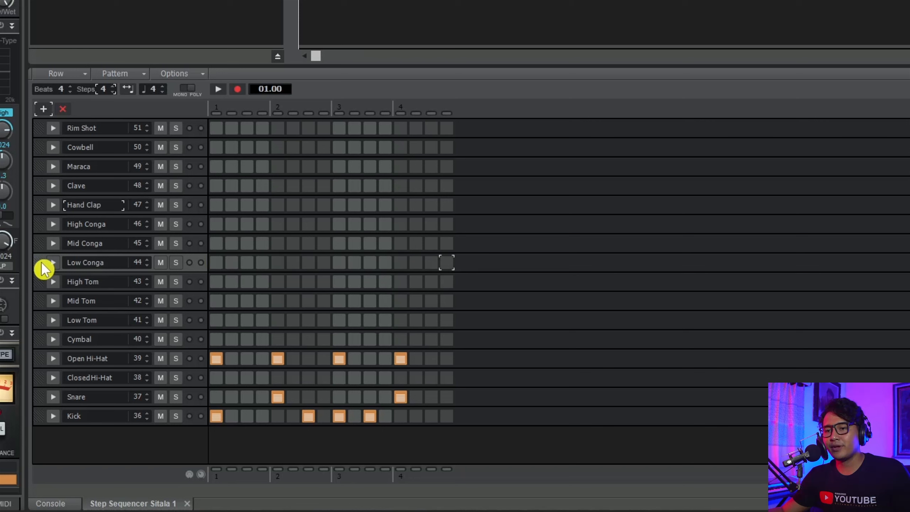
# Fill the Low Conga row with a hit on every 3 steps and play the beat.
pyautogui.rightClick(43, 268)
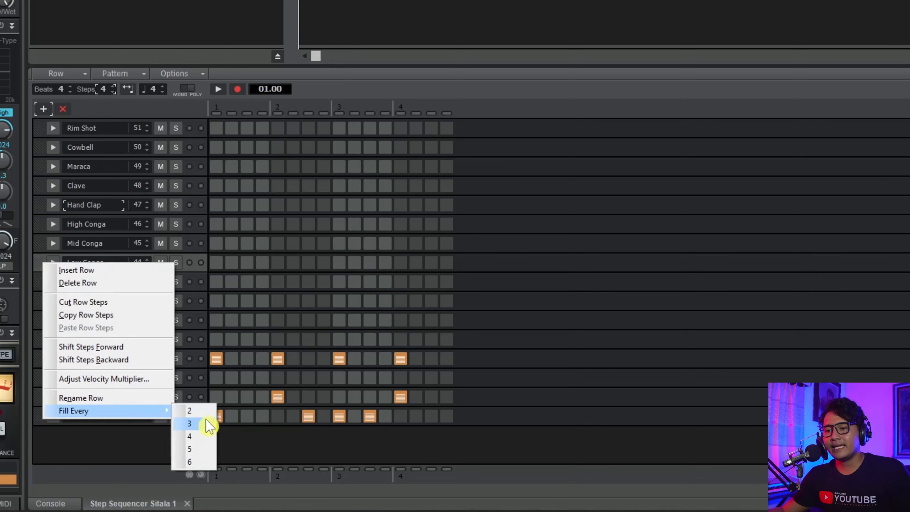
pyautogui.click(207, 424)
pyautogui.press('space')
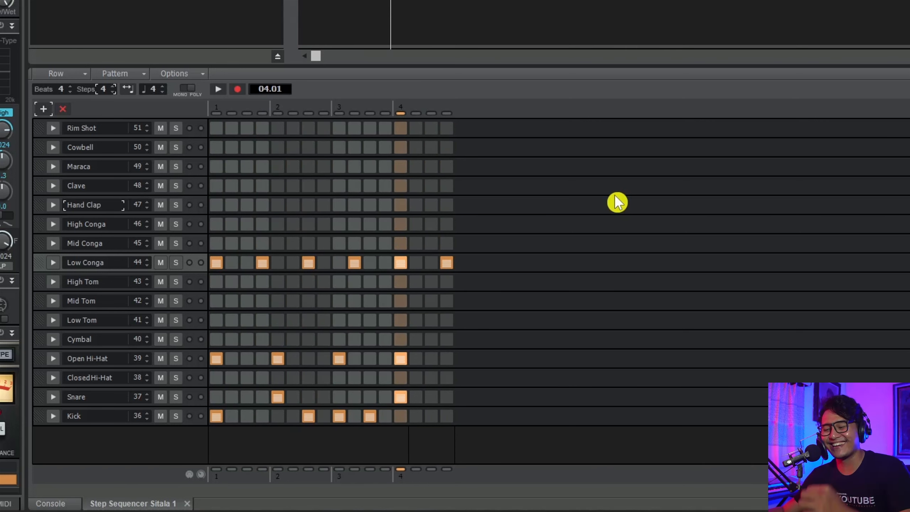
pyautogui.press('space')
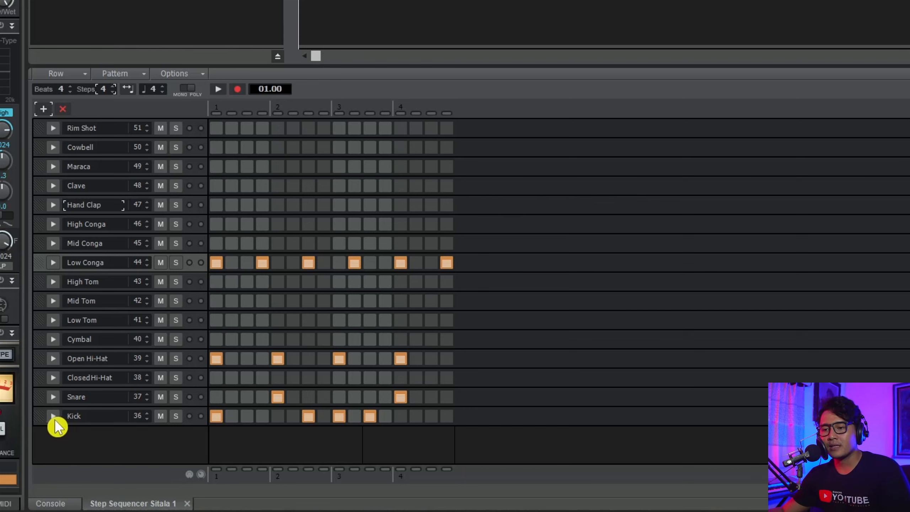
# Expand the Open Hi-Hat row's settings and lower its Velocity offset to -58, checking it during playback.
pyautogui.click(53, 359)
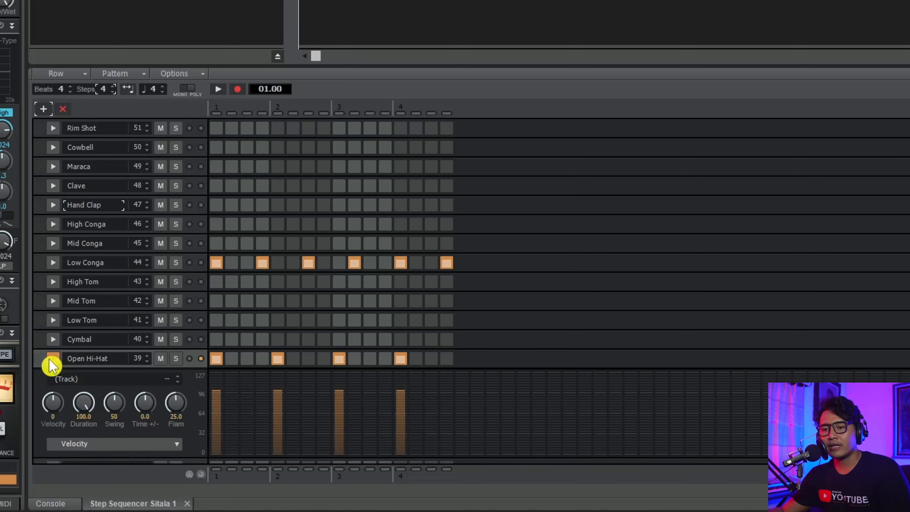
pyautogui.scroll(-2, 111, 451)
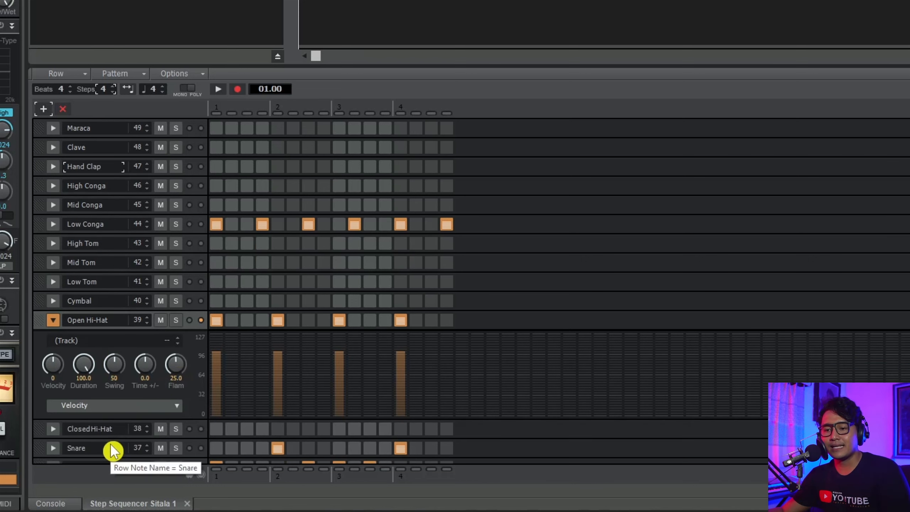
pyautogui.scroll(-1, 97, 405)
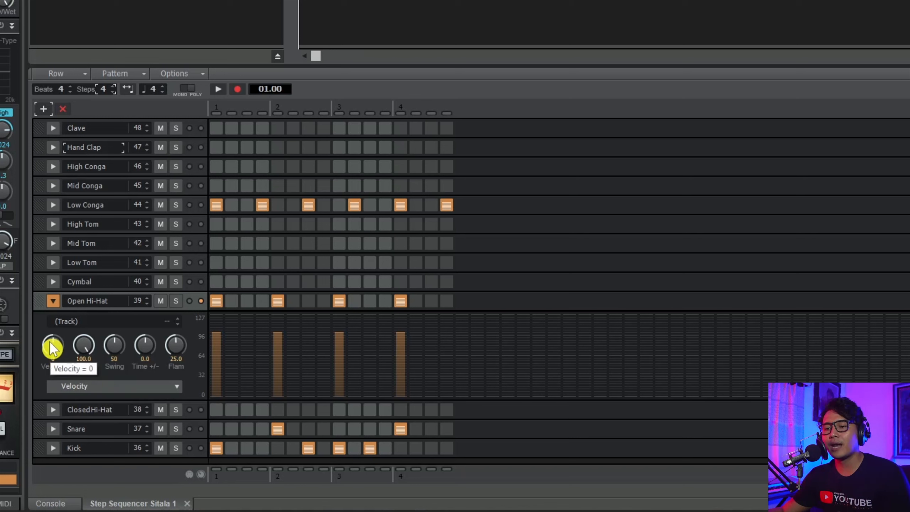
pyautogui.moveTo(50, 345); pyautogui.dragTo(50, 350)
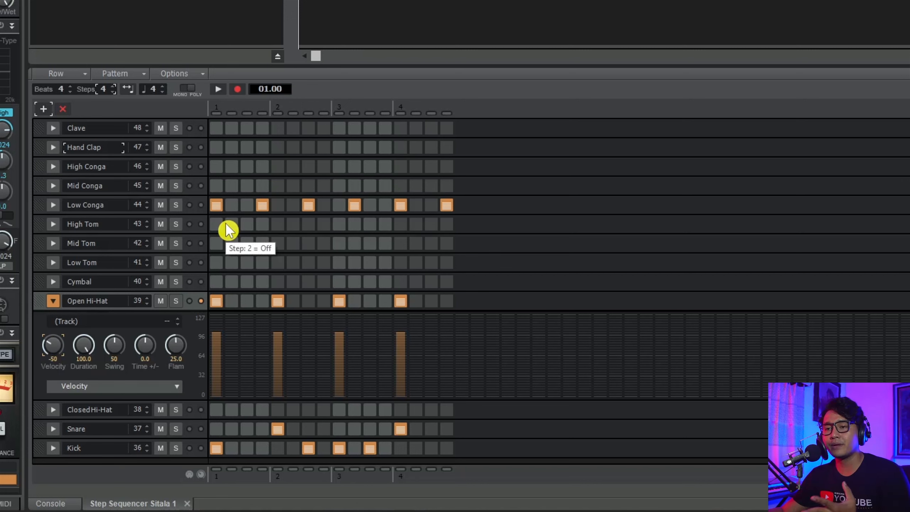
pyautogui.moveTo(48, 352); pyautogui.dragTo(50, 343)
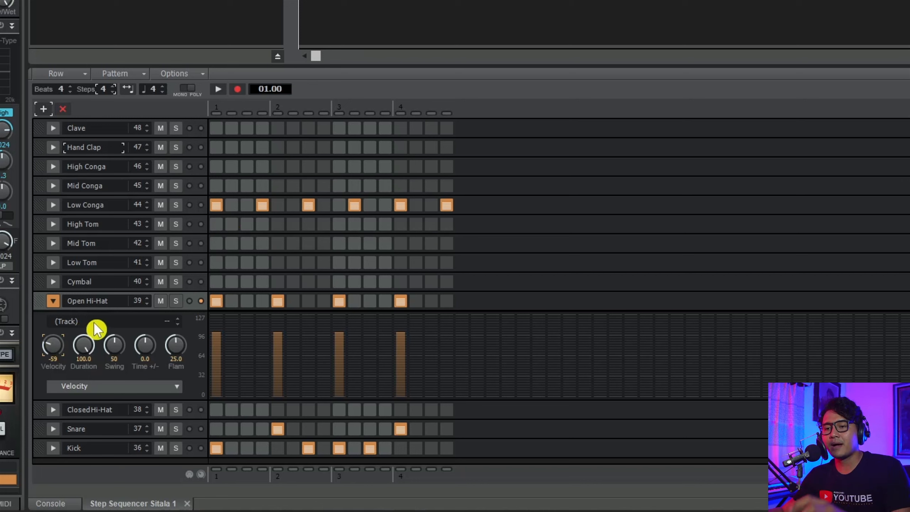
pyautogui.press('space')
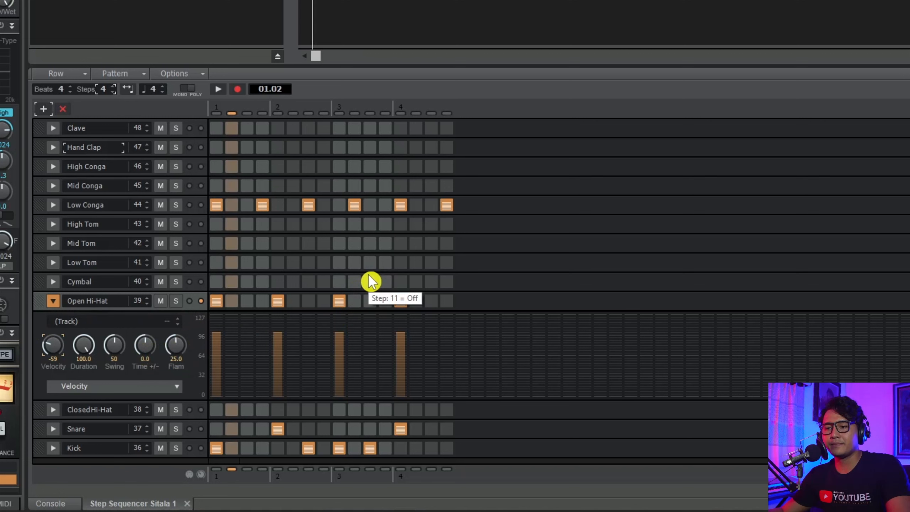
pyautogui.moveTo(48, 349)
pyautogui.mouseDown()
pyautogui.moveTo(48, 369)
pyautogui.moveTo(48, 345)
pyautogui.mouseUp()
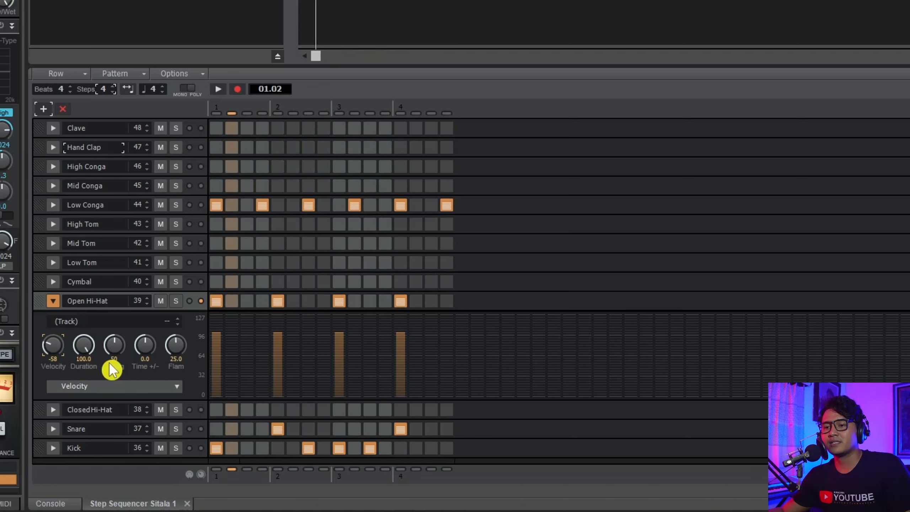
pyautogui.press('space')
# Set the Open Hi-Hat row's Duration to 96.1, Swing to 45 and Time +/- to -3.5, and collapse its settings.
pyautogui.moveTo(82, 350); pyautogui.dragTo(145, 348)
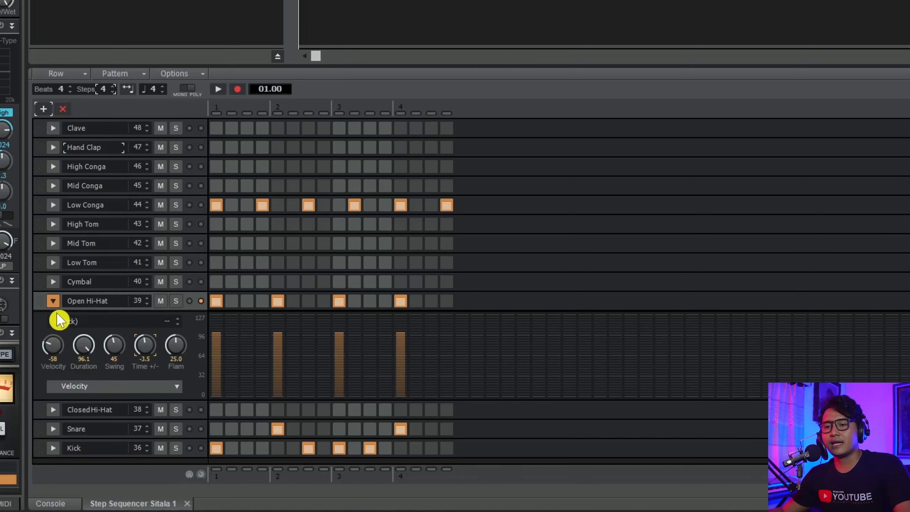
pyautogui.click(56, 302)
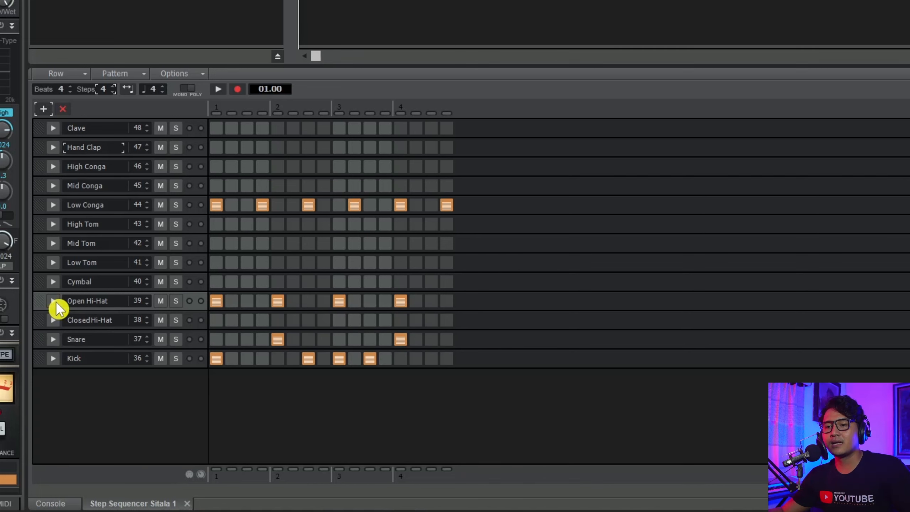
# Try muting and soloing the Open Hi-Hat row, and play the pattern with the row soloed.
pyautogui.click(162, 305)
pyautogui.click(166, 304)
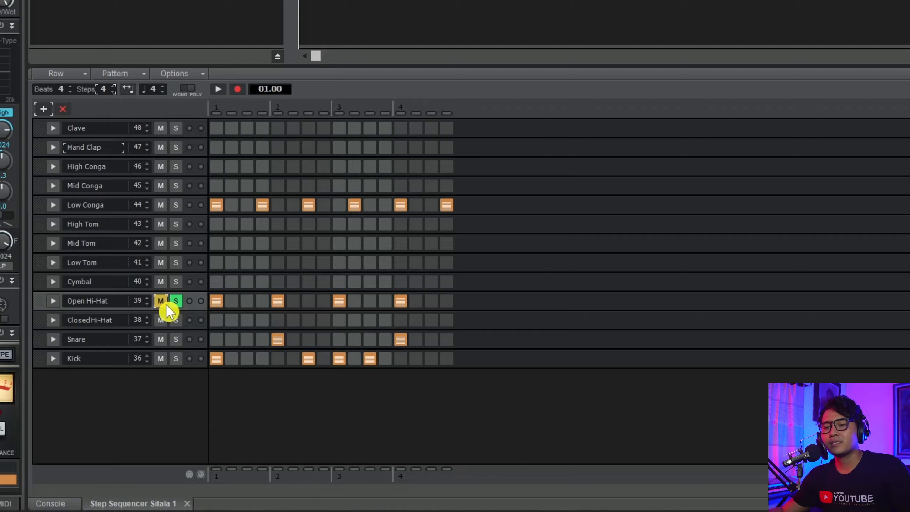
pyautogui.press('space')
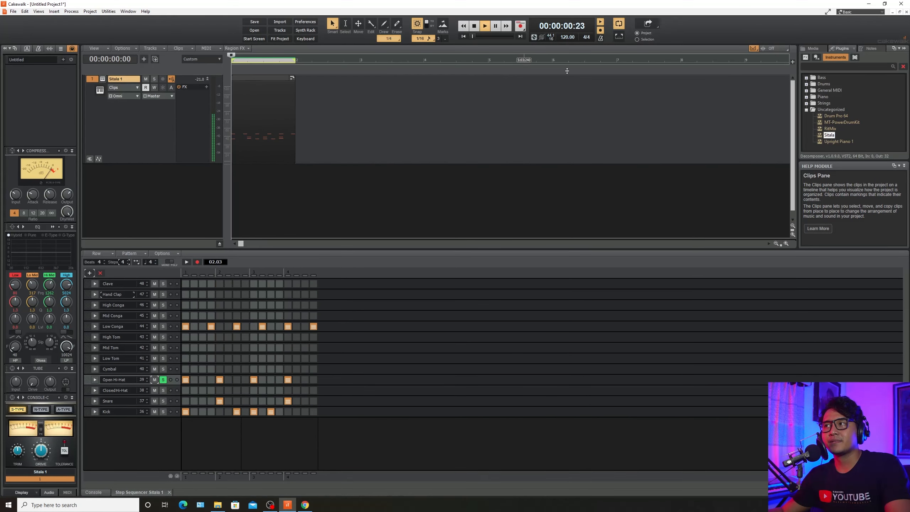
pyautogui.press('space')
# Compare playback with looping turned off and on again, and stop the transport.
pyautogui.click(623, 24)
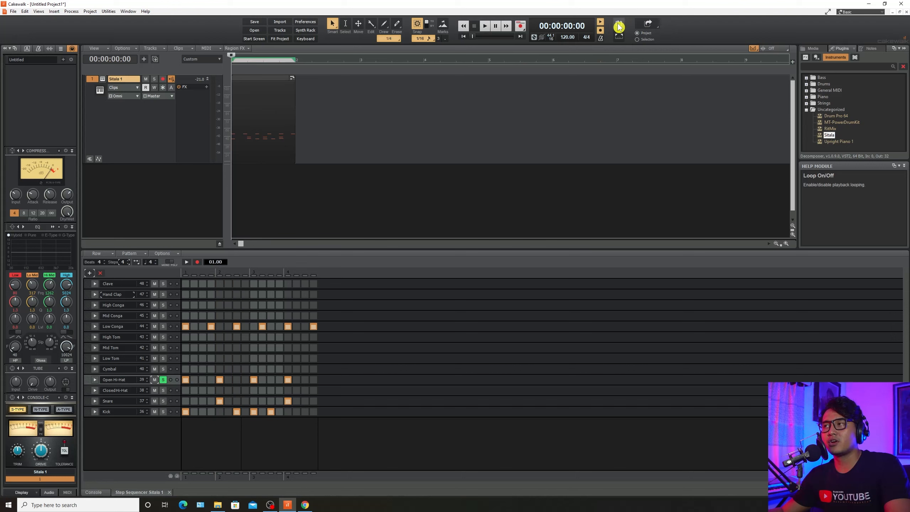
pyautogui.press('space')
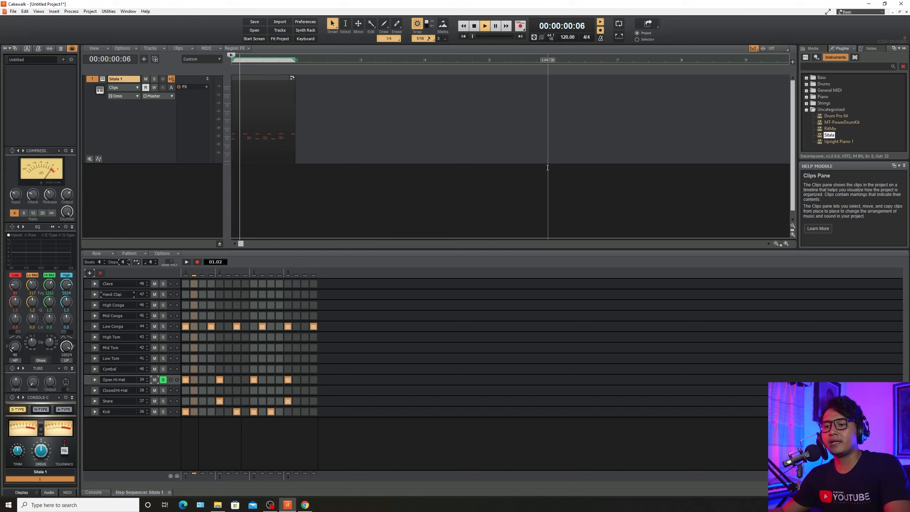
pyautogui.press('space')
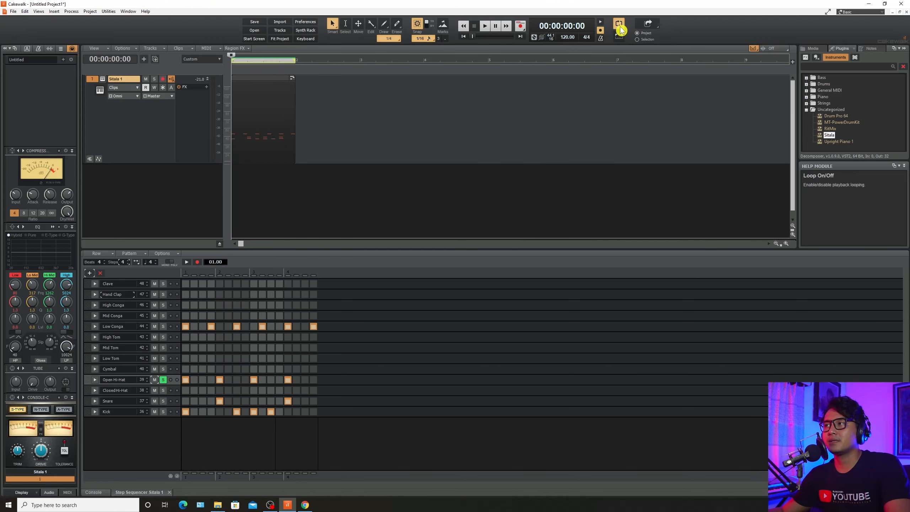
pyautogui.press('space')
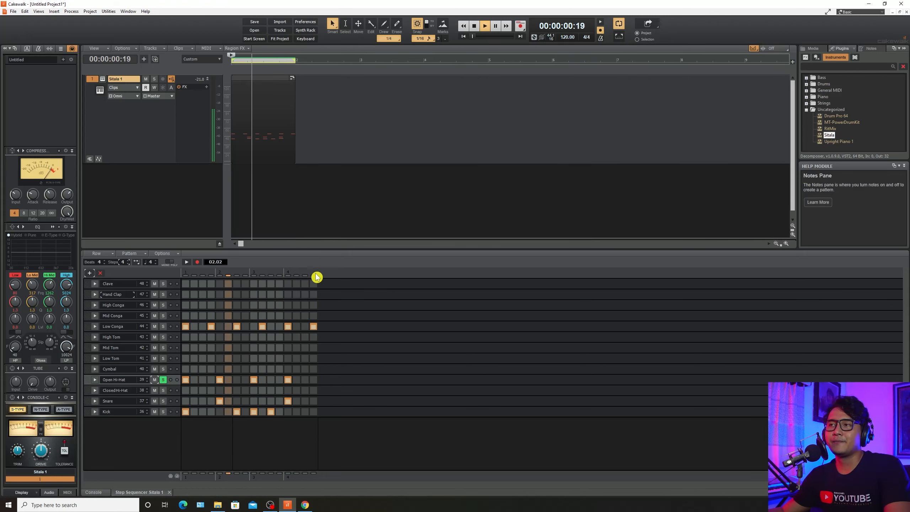
pyautogui.press('space')
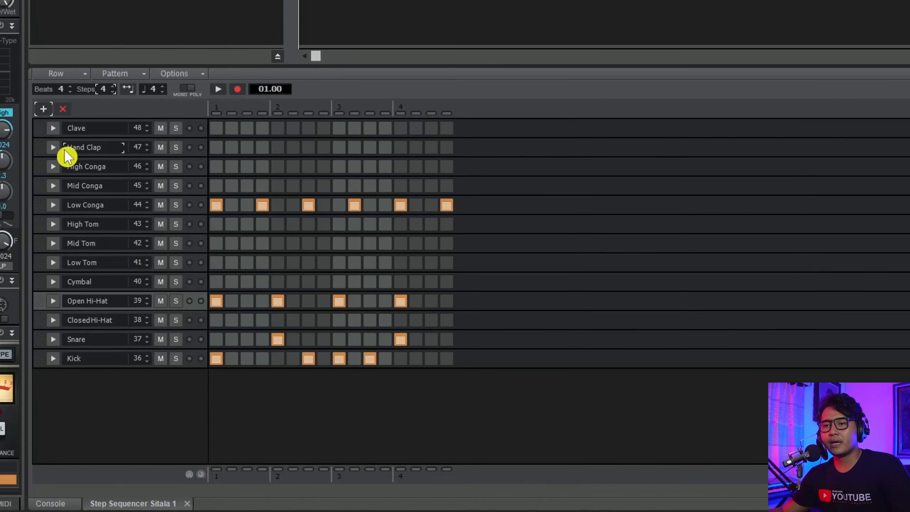
# Audition the Hand Clap, Clave, High Conga and Mid Conga sounds.
pyautogui.click(87, 147)
pyautogui.click(94, 129)
pyautogui.click(91, 167)
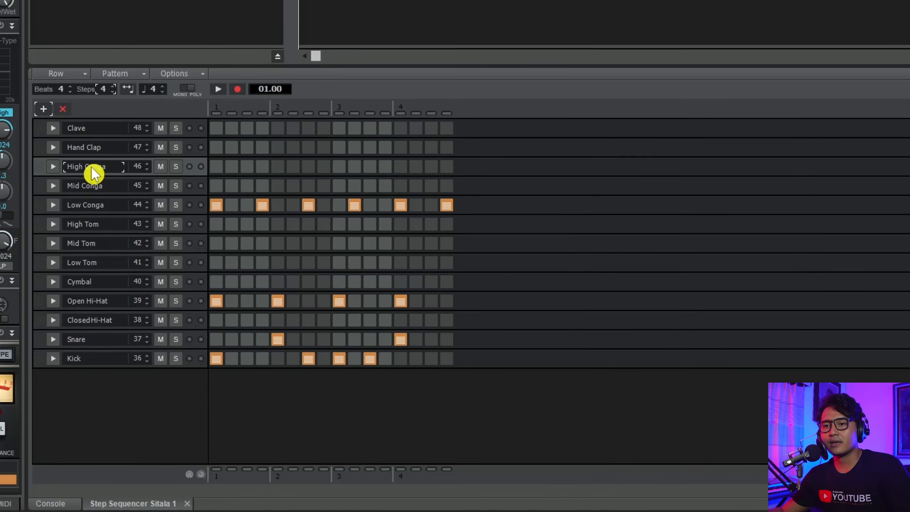
pyautogui.click(90, 185)
# Audition the Hand Clap sound and add Hand Clap hits on steps 1, 2, 3 and 4.
pyautogui.click(95, 149)
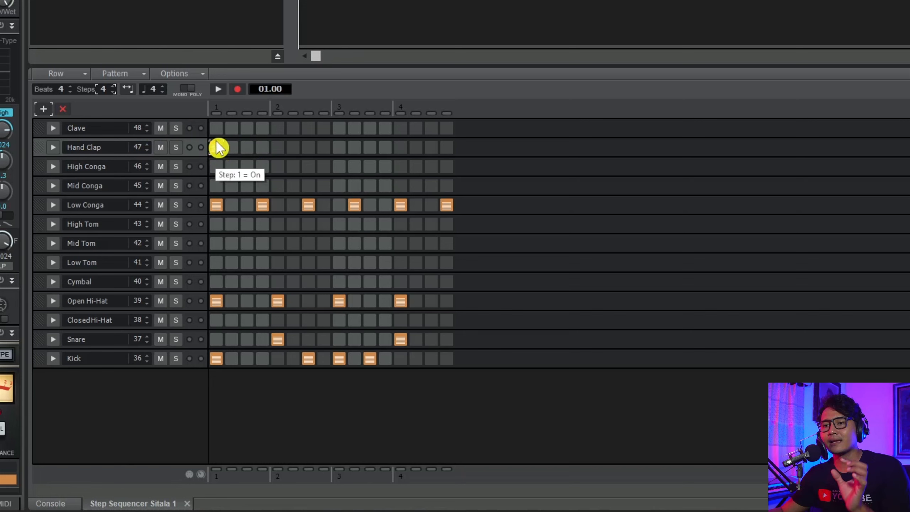
pyautogui.click(94, 155)
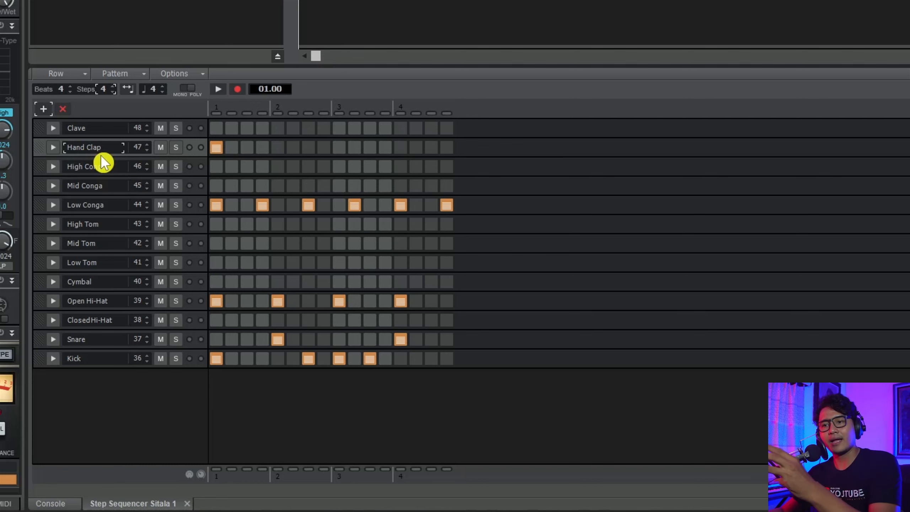
pyautogui.click(230, 148)
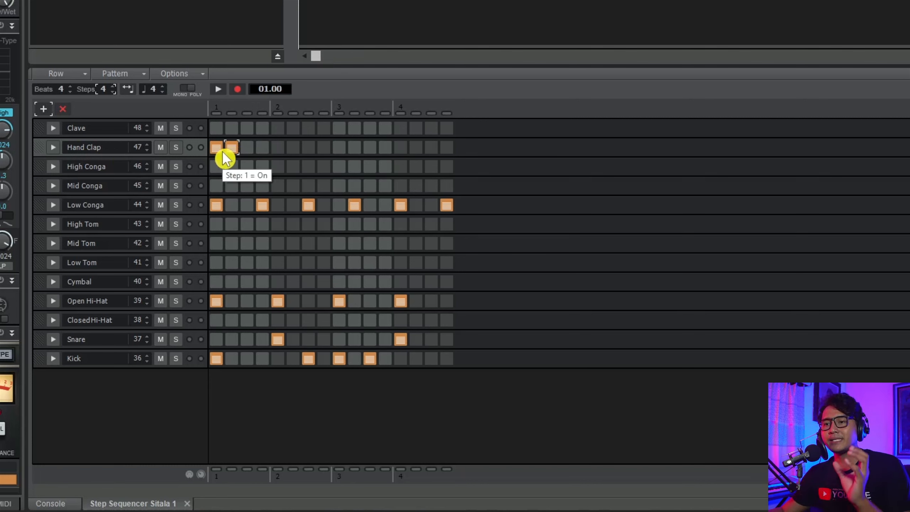
pyautogui.click(247, 151)
pyautogui.click(264, 151)
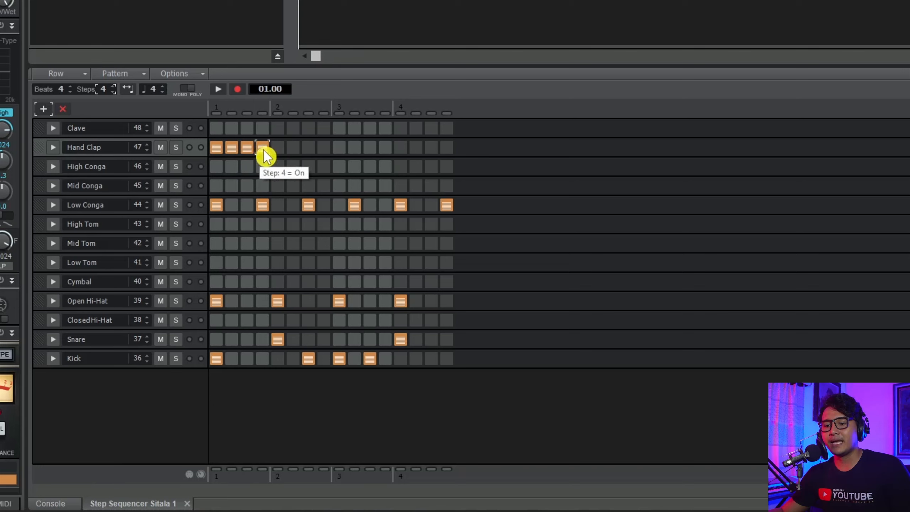